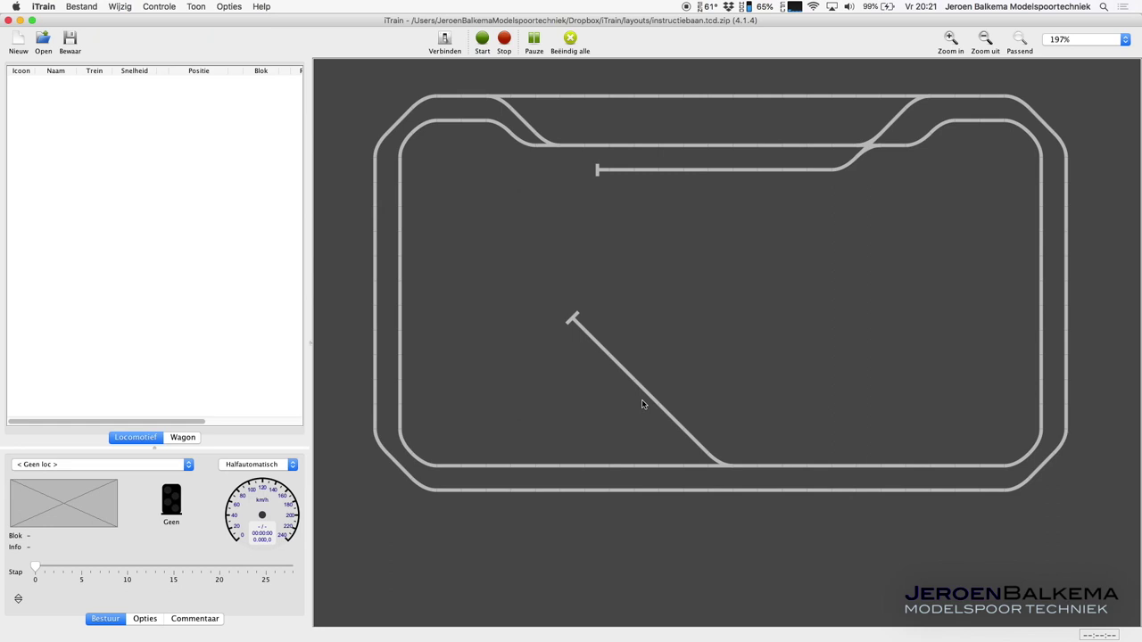
Open the switchboard editor and place a horizontal block symbol on the middle of the uppermost outer track
left_click(116, 8)
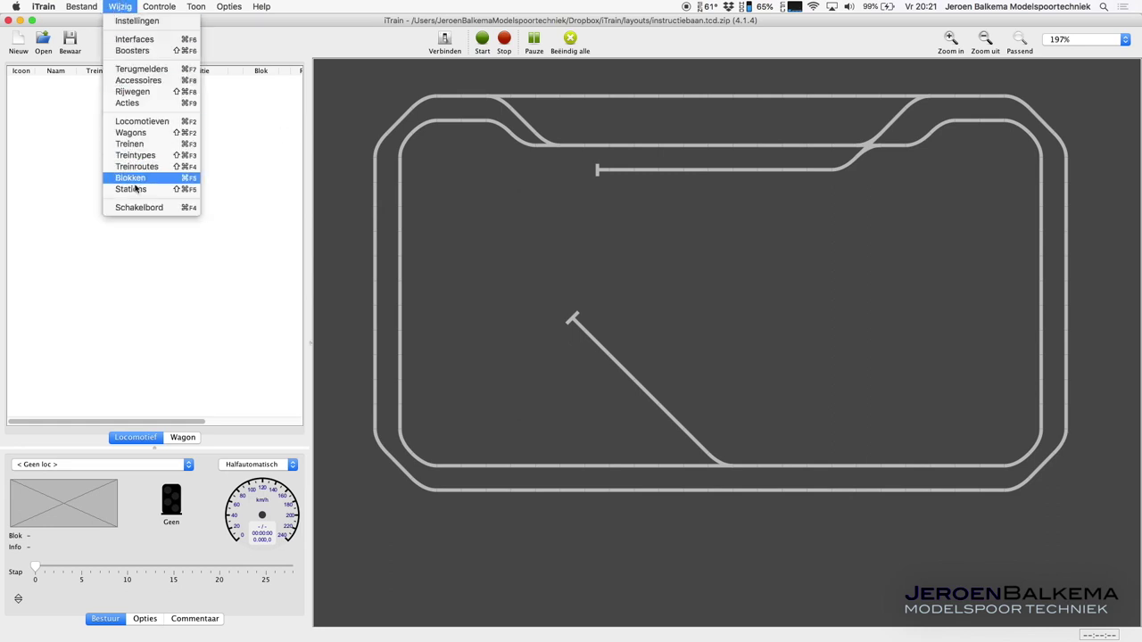
left_click(139, 207)
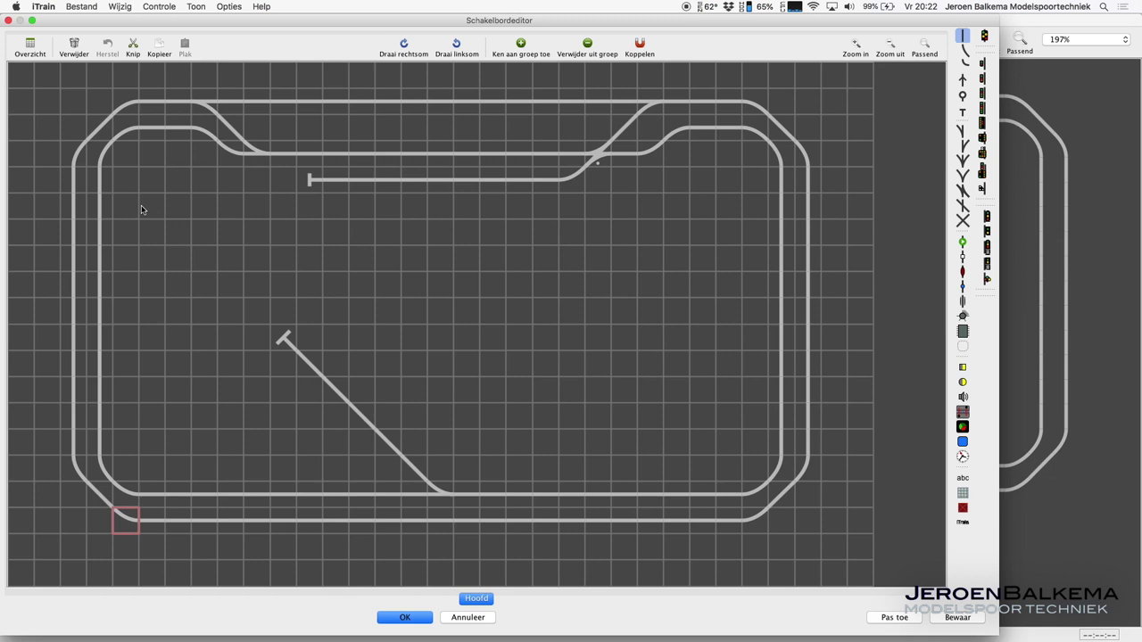
left_click(414, 104)
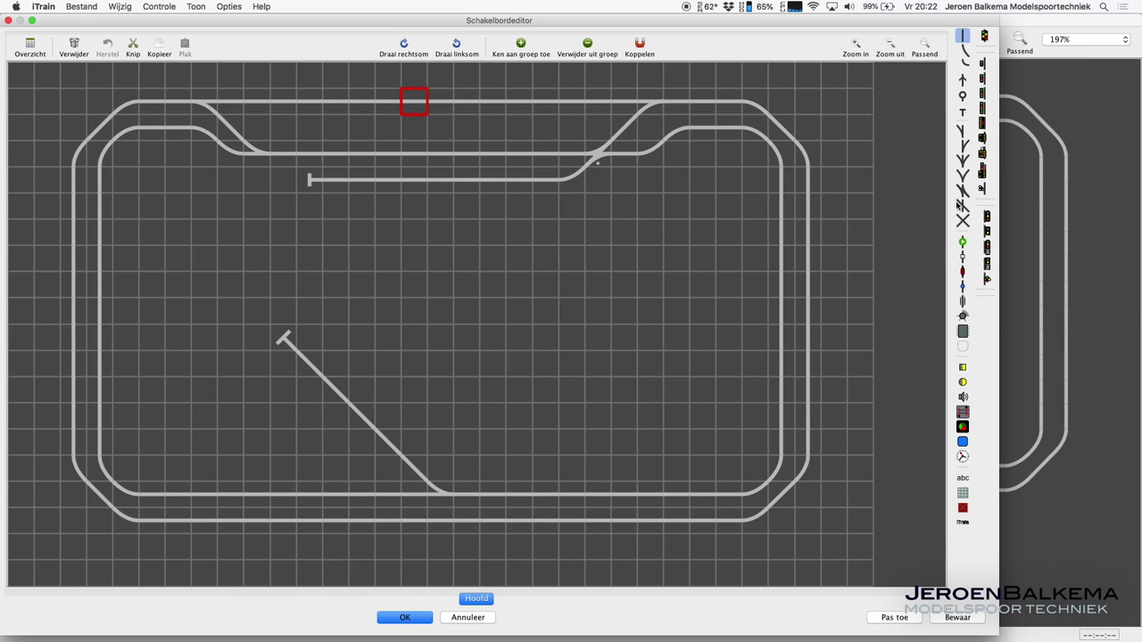
left_click(964, 258)
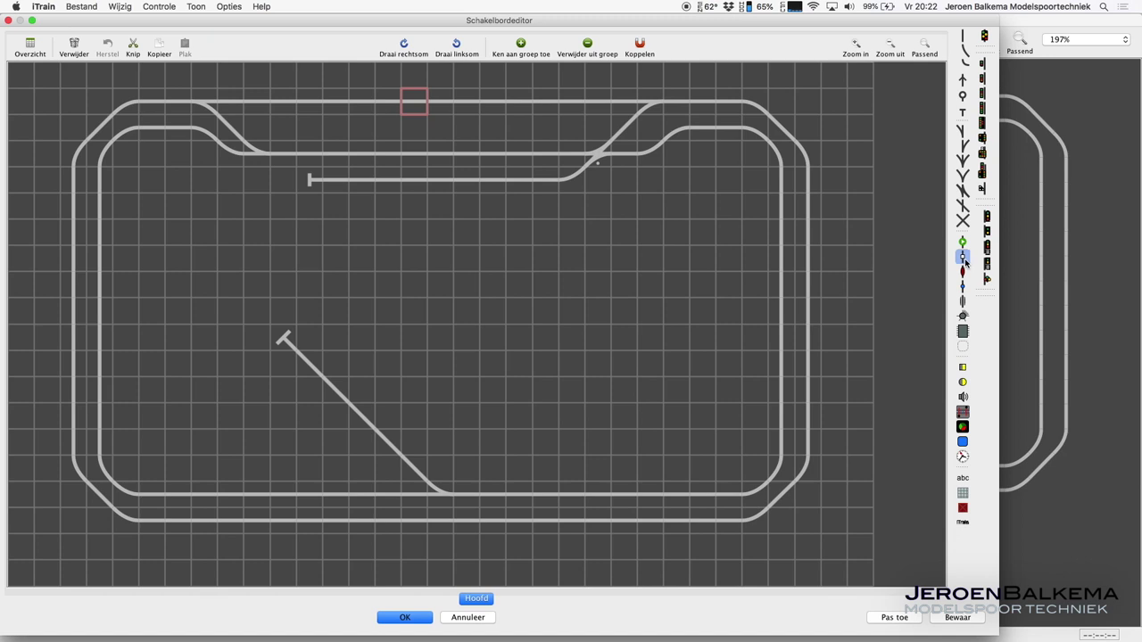
left_click(963, 258)
left_click(964, 259)
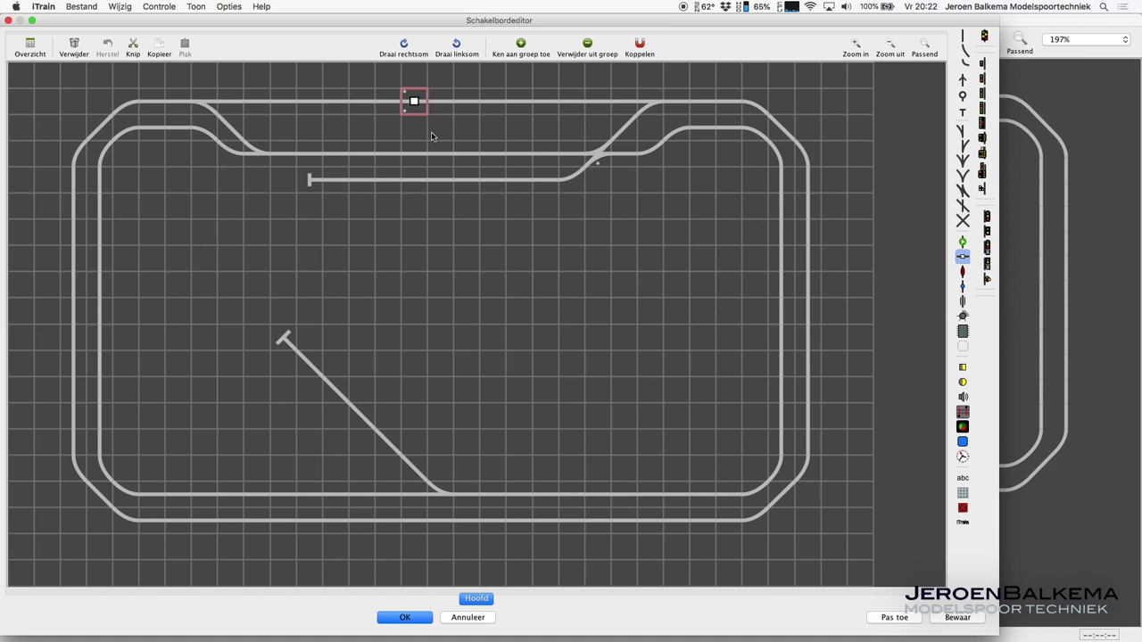
Place block symbols on the two station tracks directly below the first block and reverse the orientation of both
left_click(415, 159)
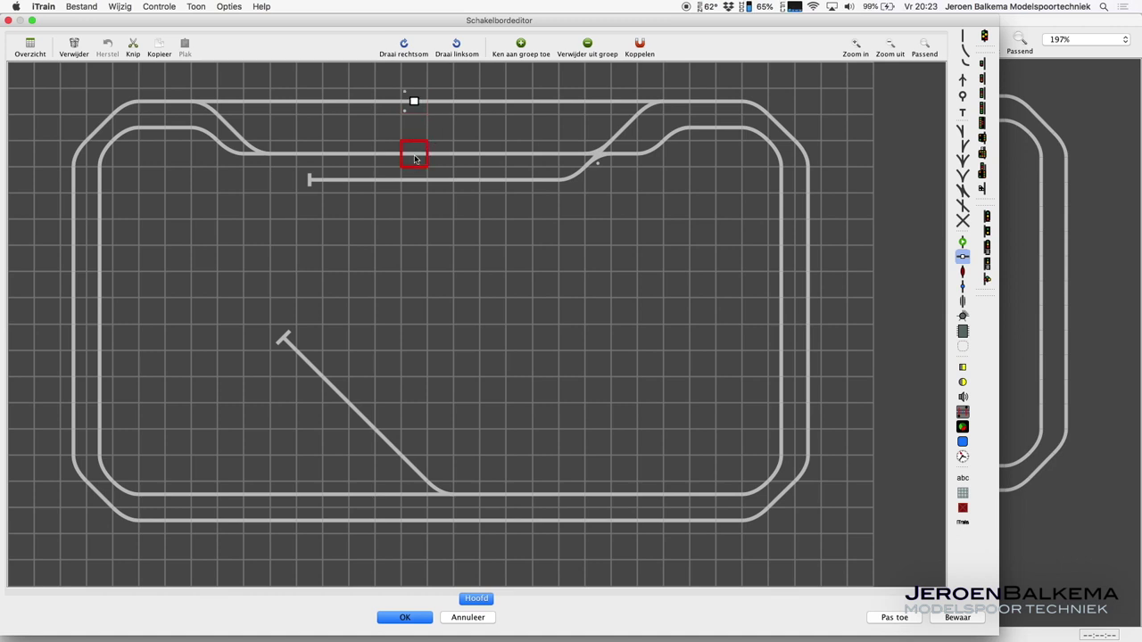
left_click_drag(414, 159, 415, 177)
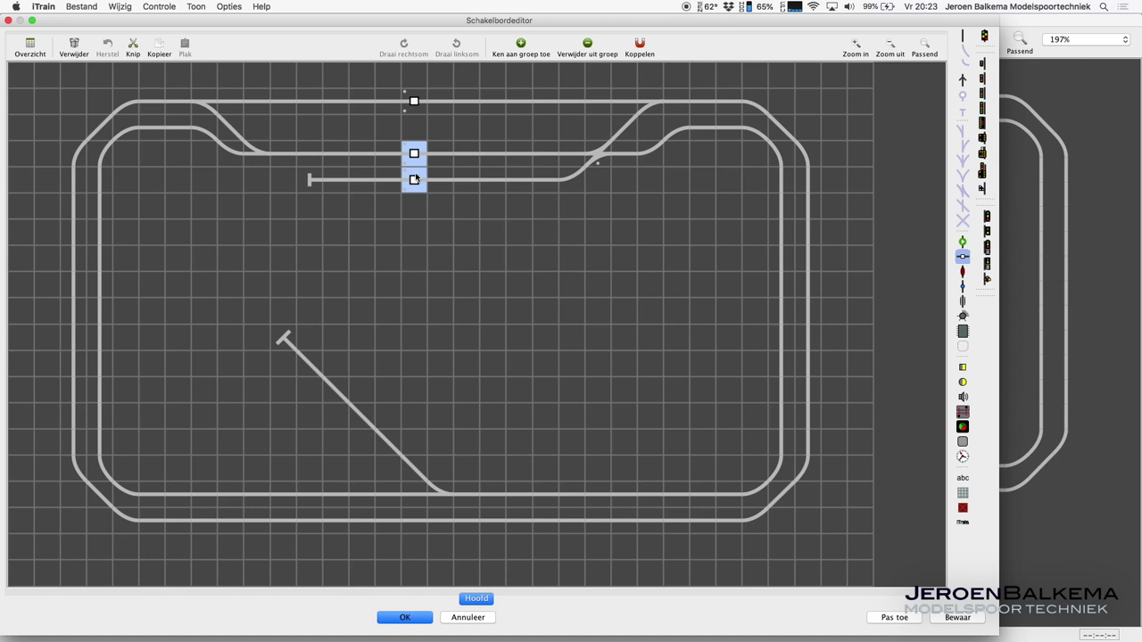
left_click(438, 231)
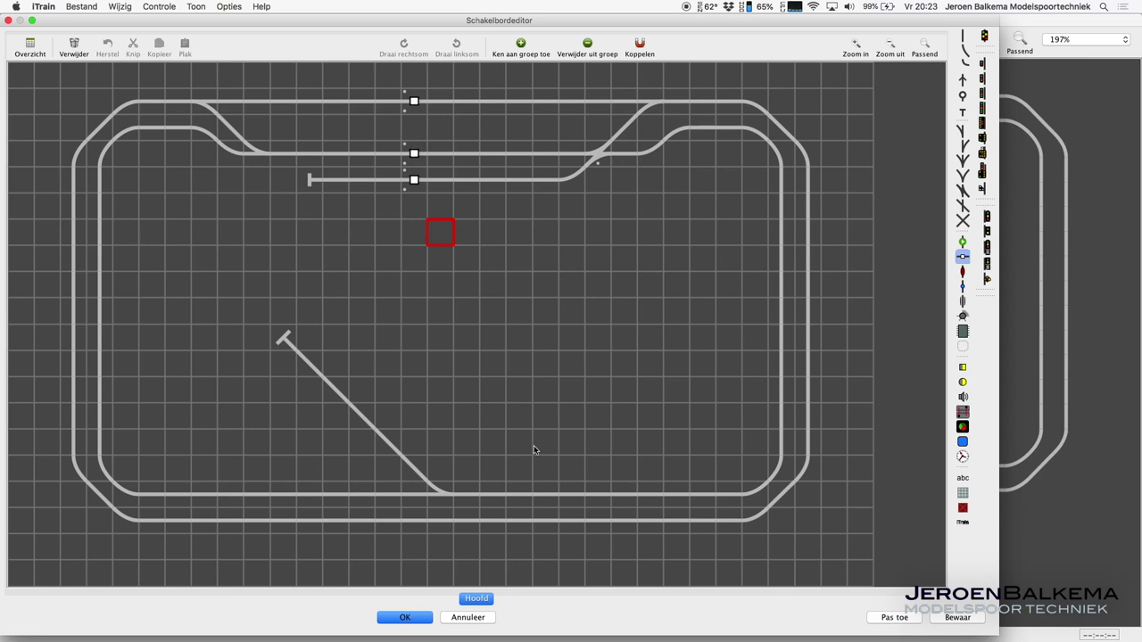
left_click(415, 156)
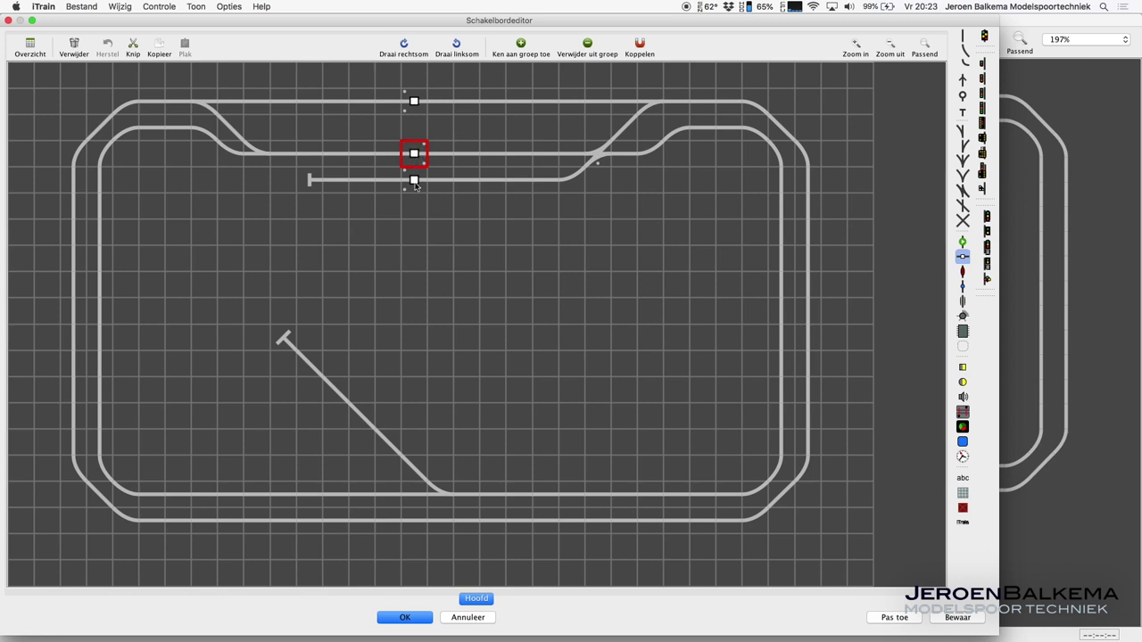
left_click(415, 182)
Place vertical block symbols on both tracks of the layout's right side and reverse the outer one
left_click_drag(783, 308, 808, 313)
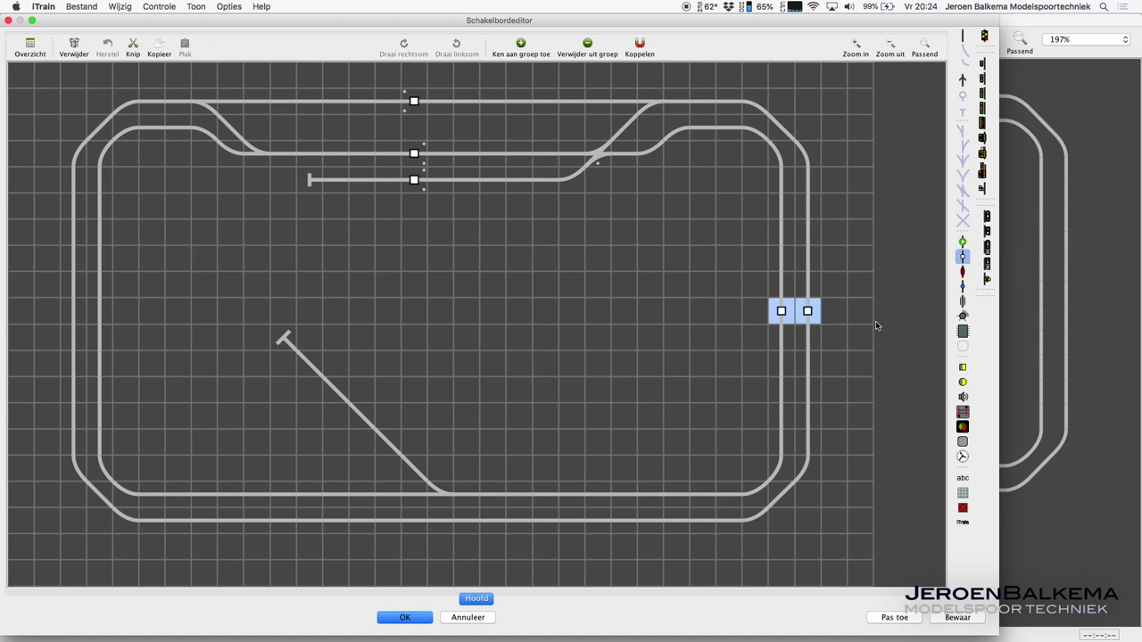
left_click(832, 353)
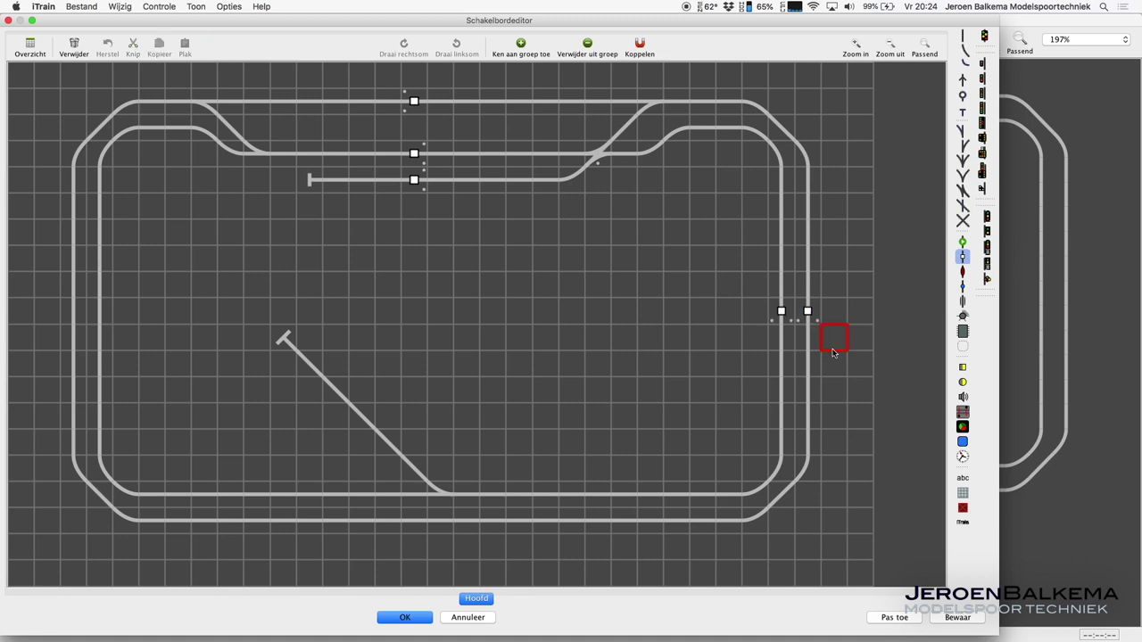
left_click(815, 316)
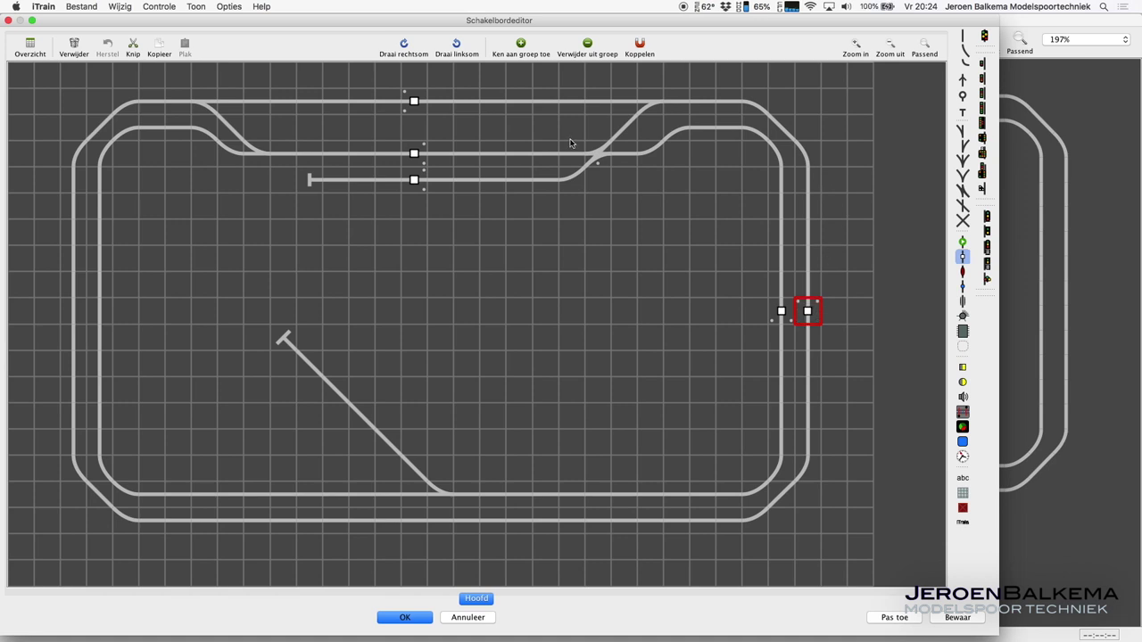
Place vertical block symbols on both tracks of the layout's left side, orienting the inner one opposite to the outer one
key("ctrl+c")
key("ctrl+v")
left_click(78, 312)
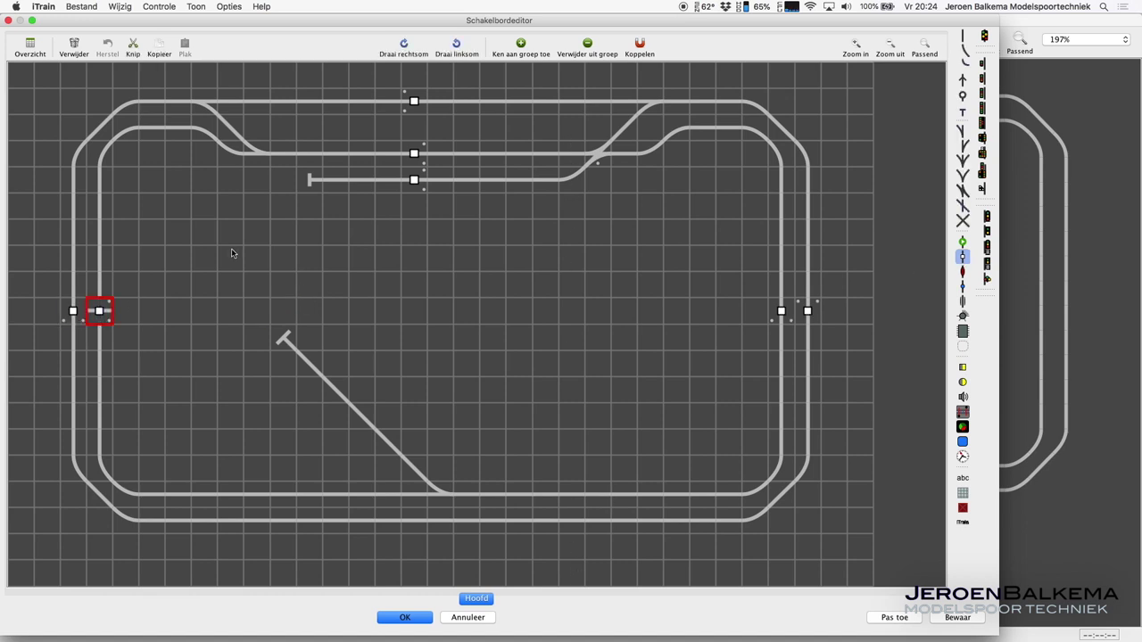
Place block symbols at two positions along both bottom tracks, plus a diagonal one on the dead-end siding
left_click(257, 493)
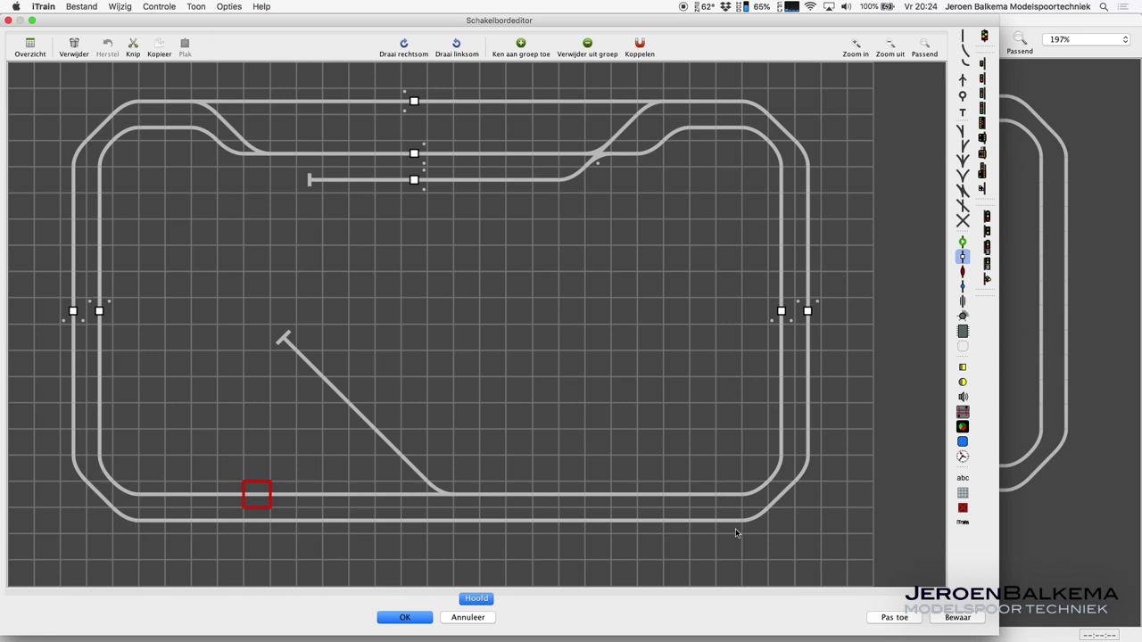
left_click_drag(256, 491, 254, 523)
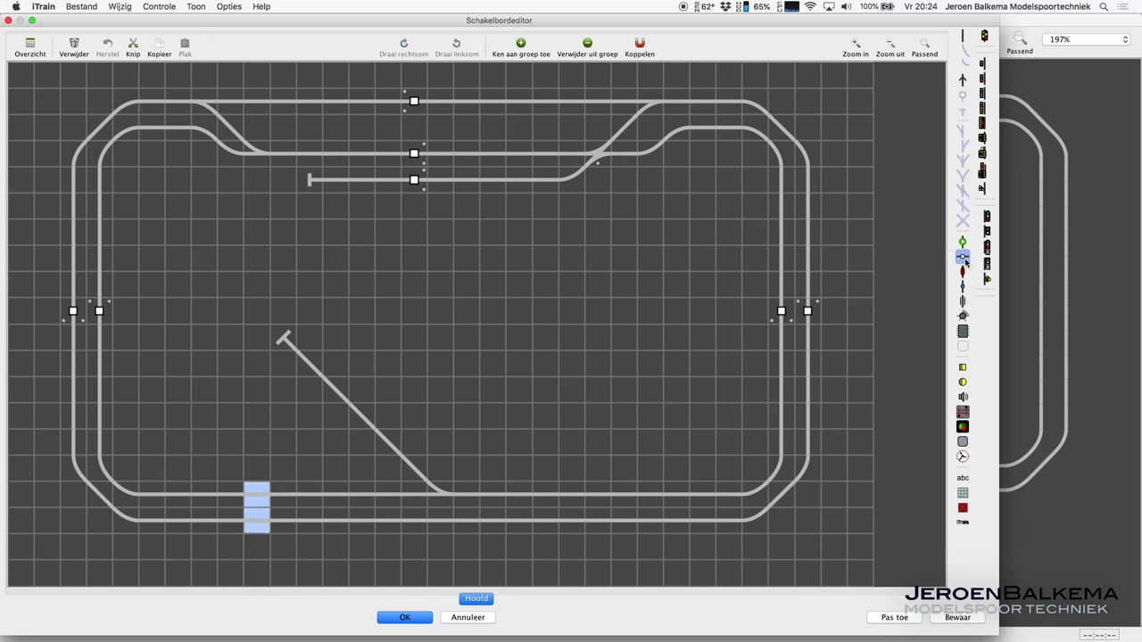
left_click_drag(597, 494, 597, 522)
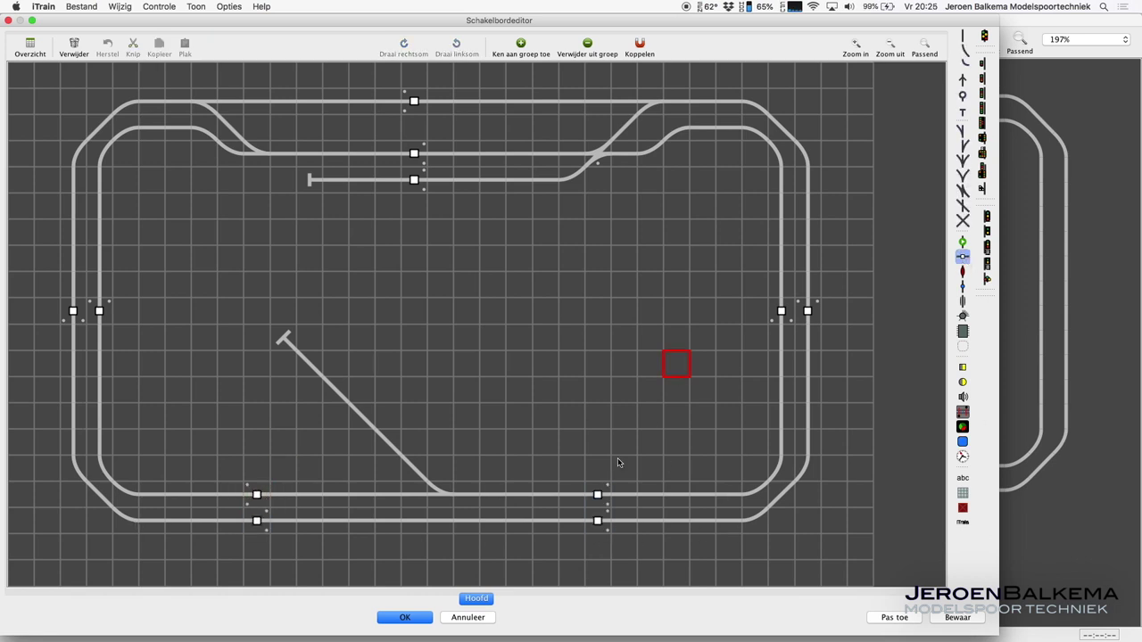
left_click(362, 420)
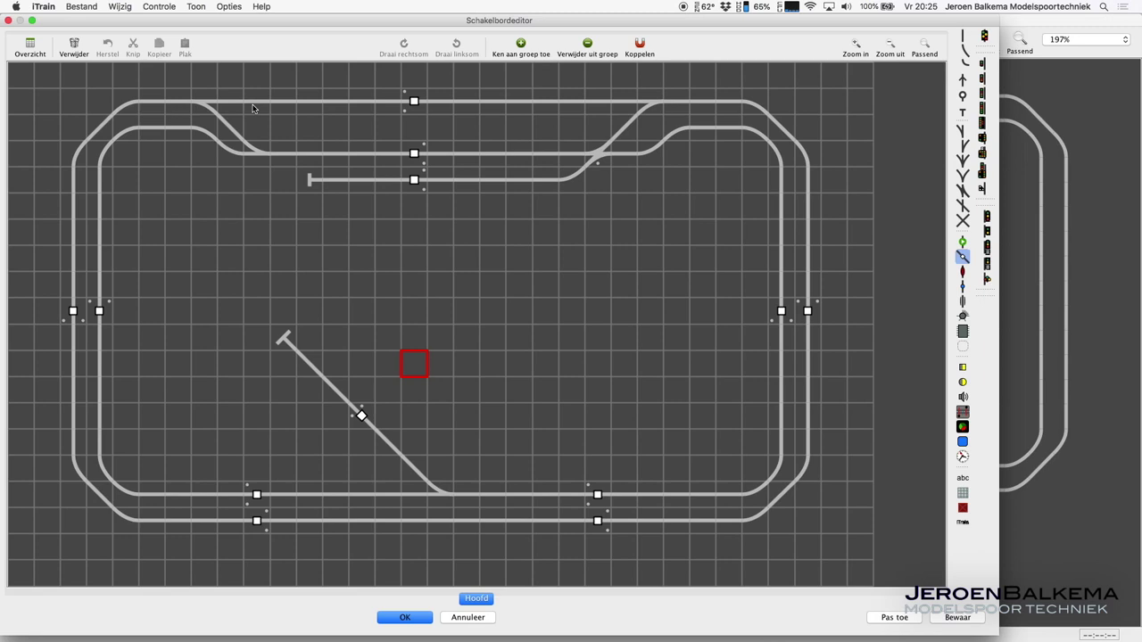
Place left-pointing direction arrows on the three upper tracks beside their blocks and delete the stray arrow in the empty cell between them
left_click(335, 111)
left_click(494, 103)
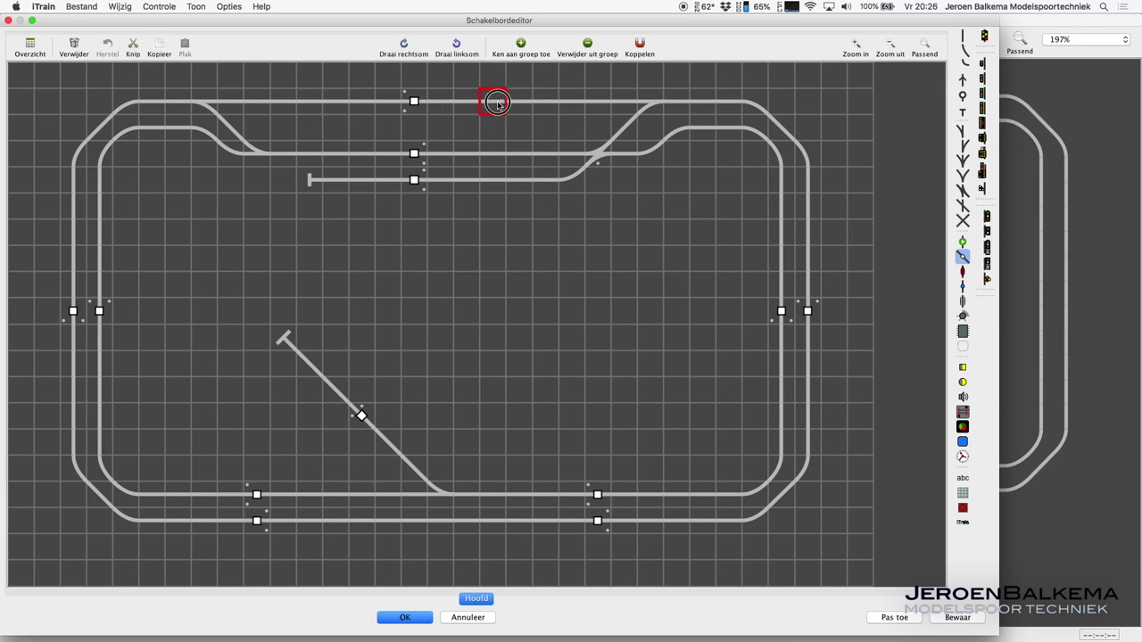
left_click_drag(493, 98, 503, 178)
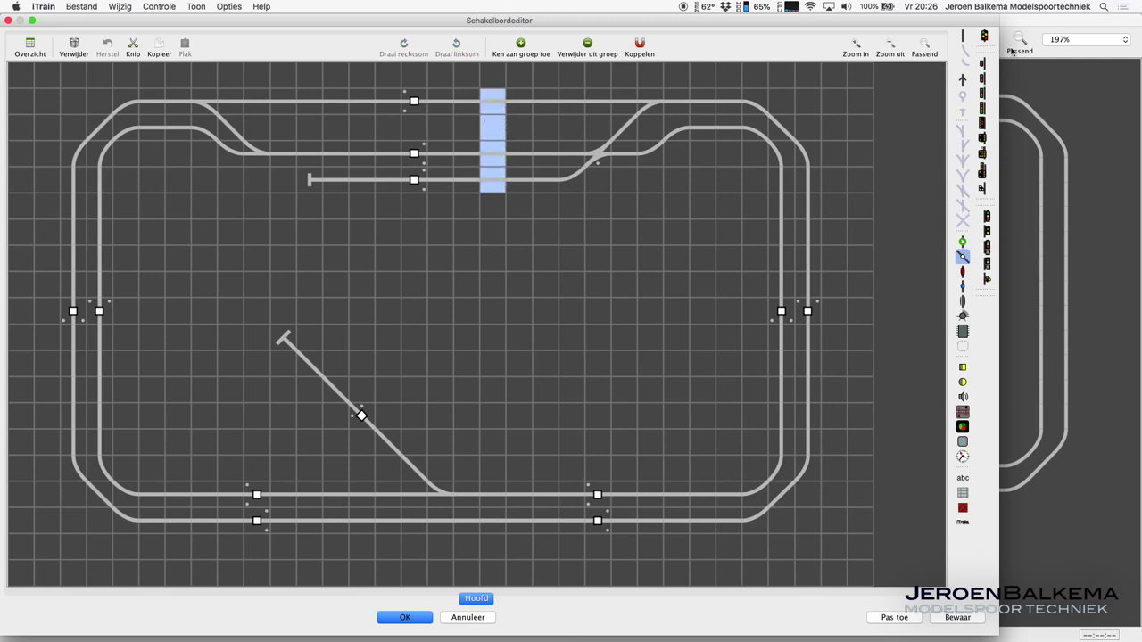
left_click(964, 81)
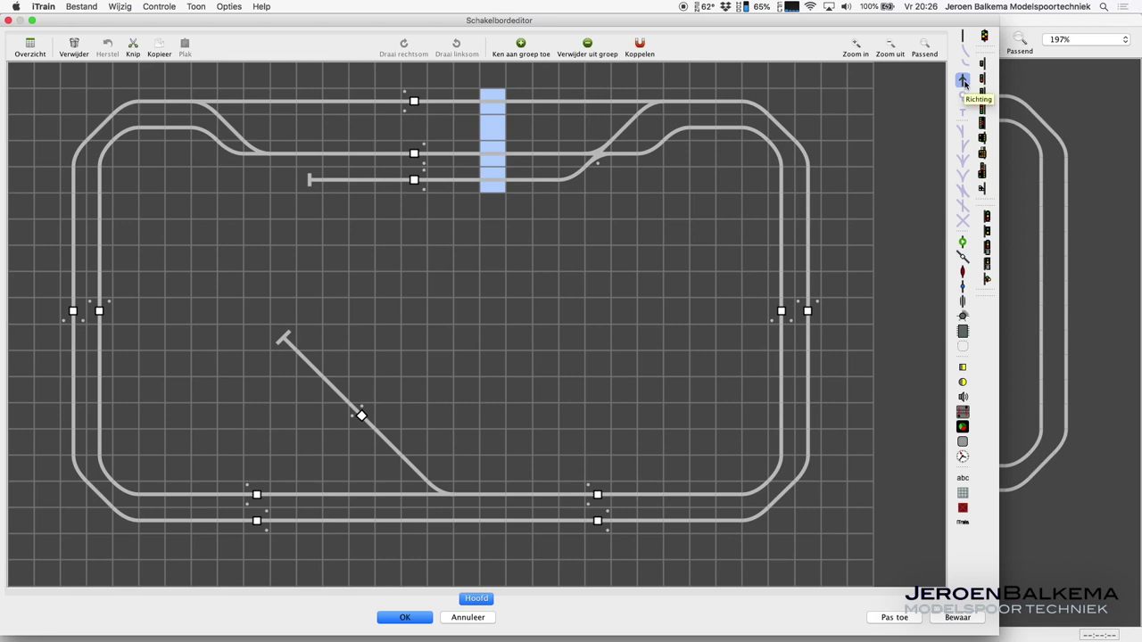
left_click(964, 81)
left_click(574, 349)
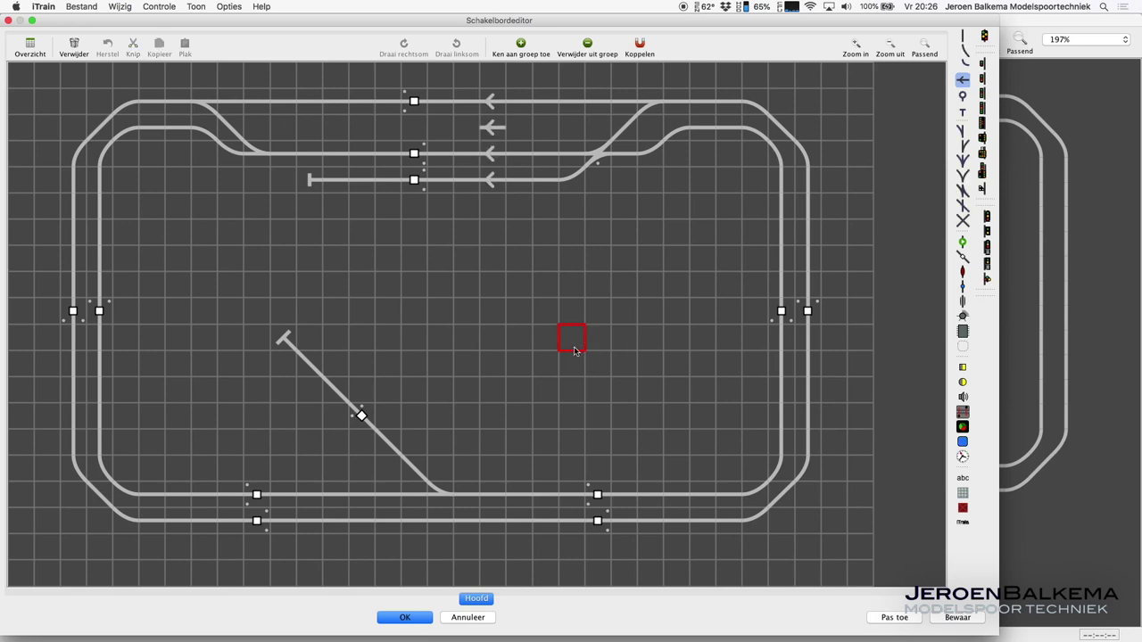
left_click(493, 132)
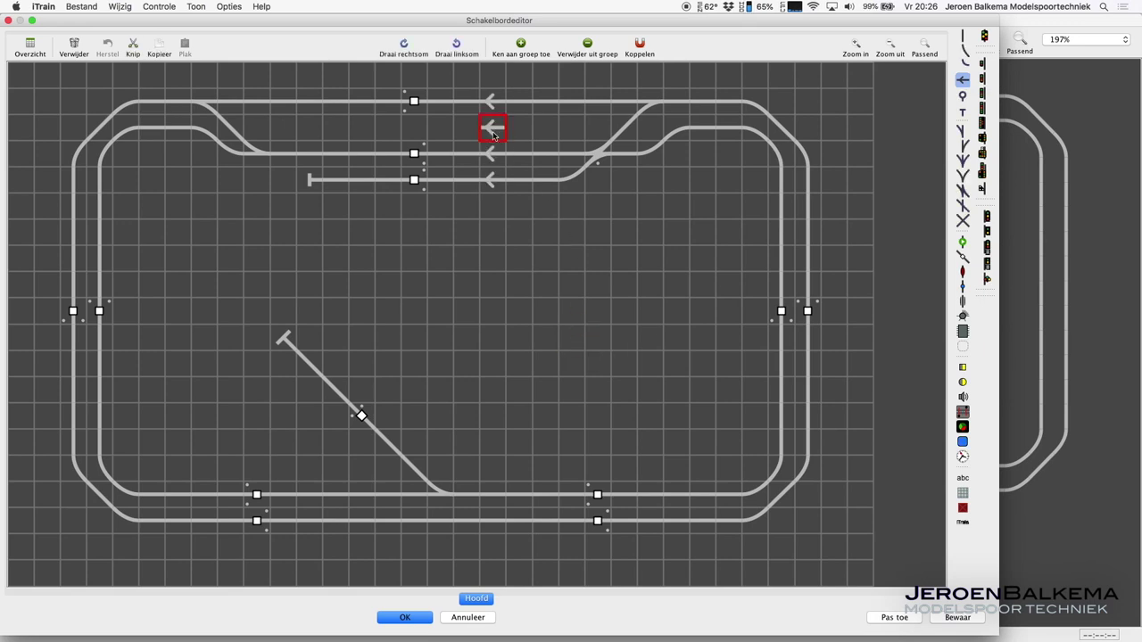
key("Delete")
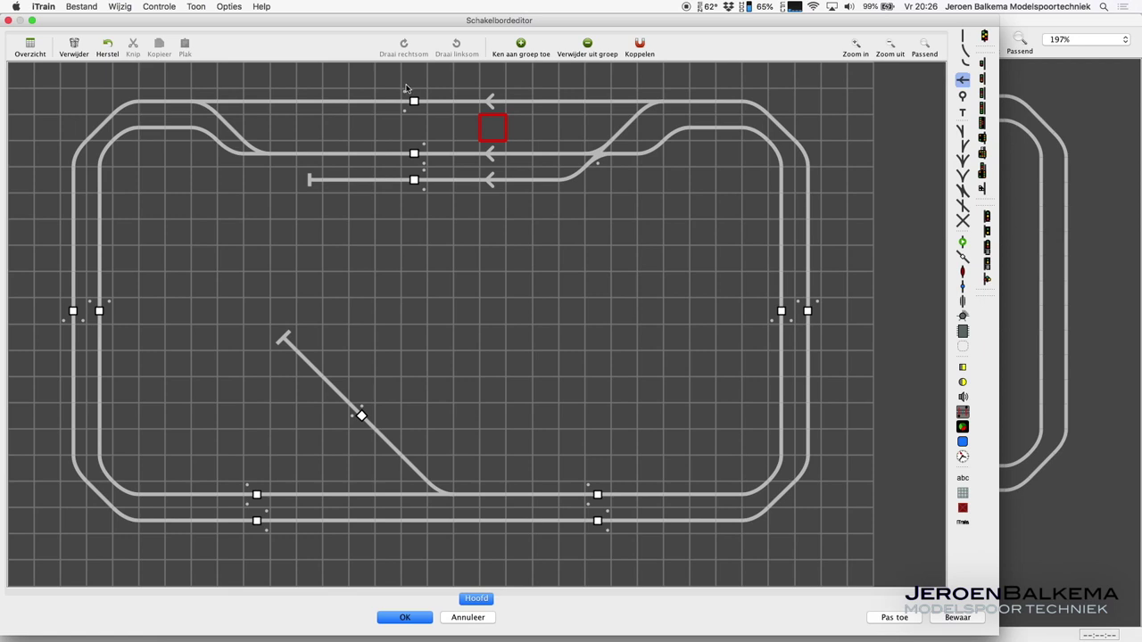
Turn the direction arrows on the two lower station tracks so they point right
left_click(494, 155)
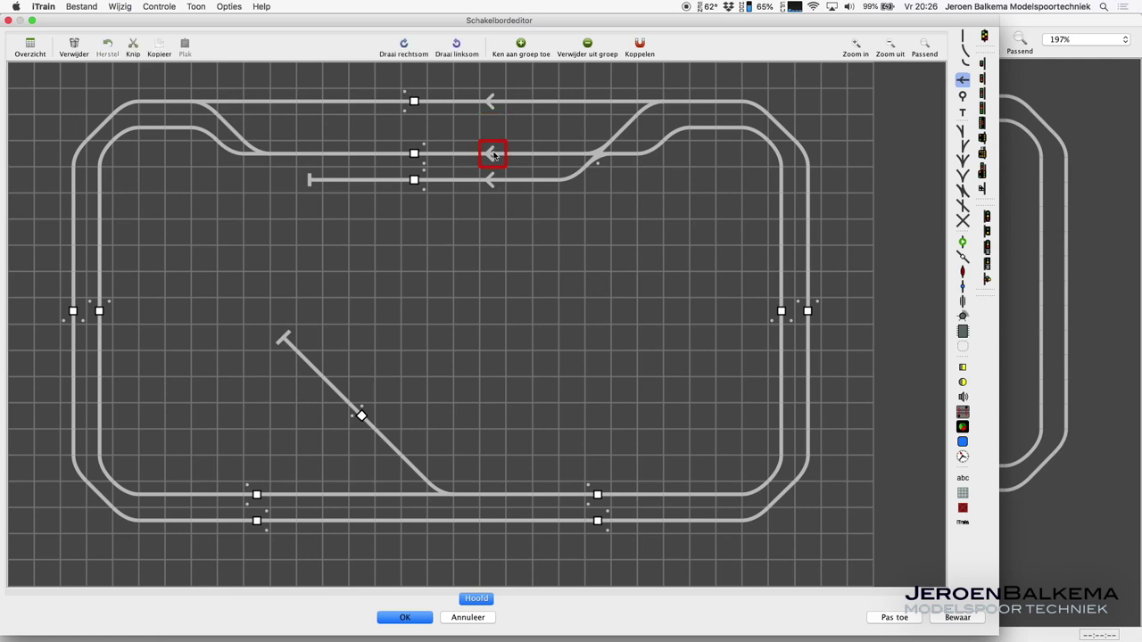
left_click(494, 155)
left_click(495, 182)
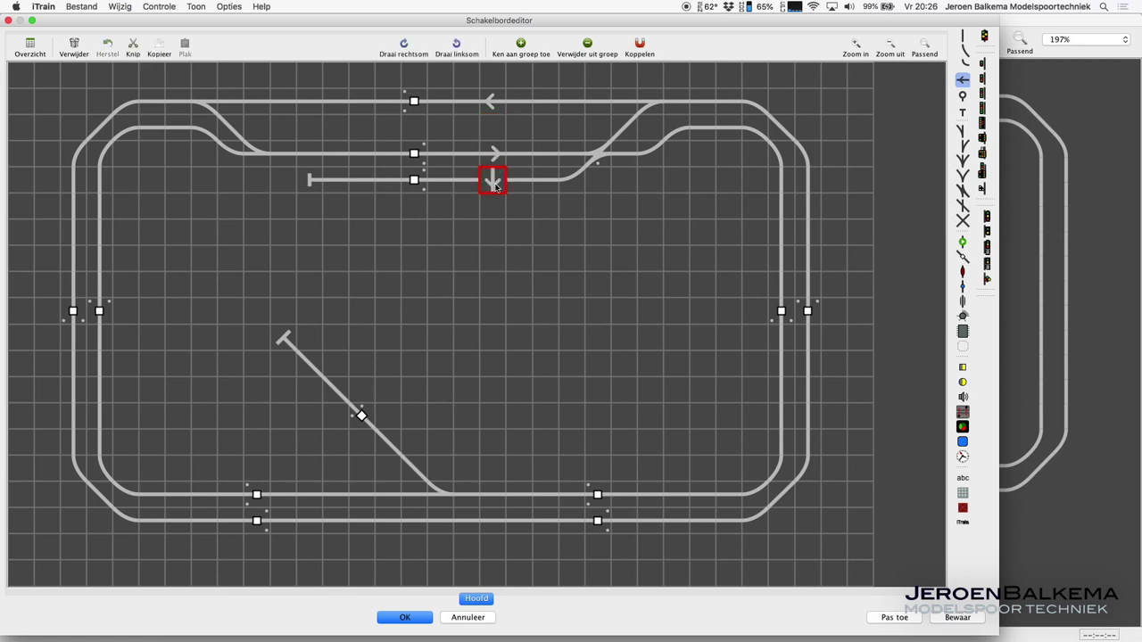
left_click(495, 183)
left_click(549, 295)
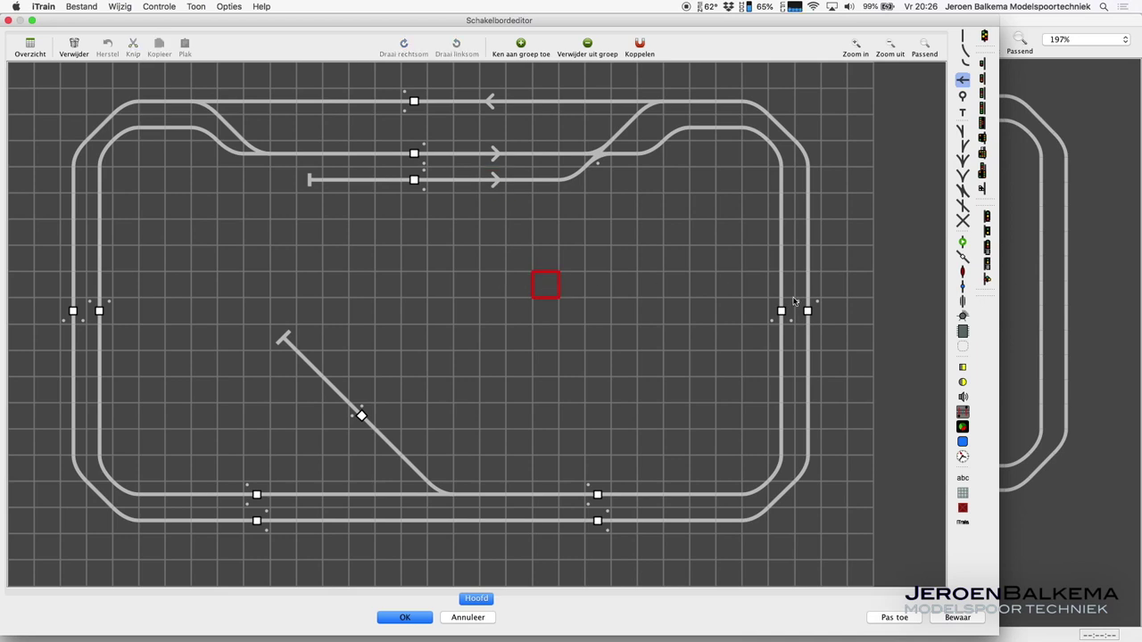
Place direction arrows beside the four bottom blocks, pointing left on the inner track and right on the outer track
left_click(675, 522)
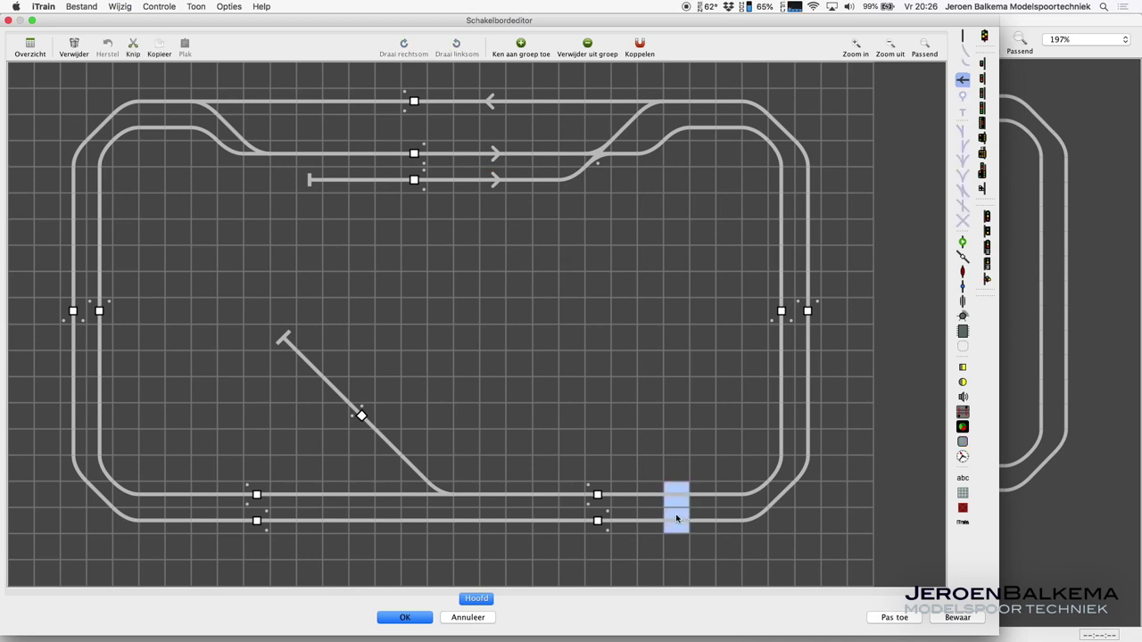
left_click(332, 508)
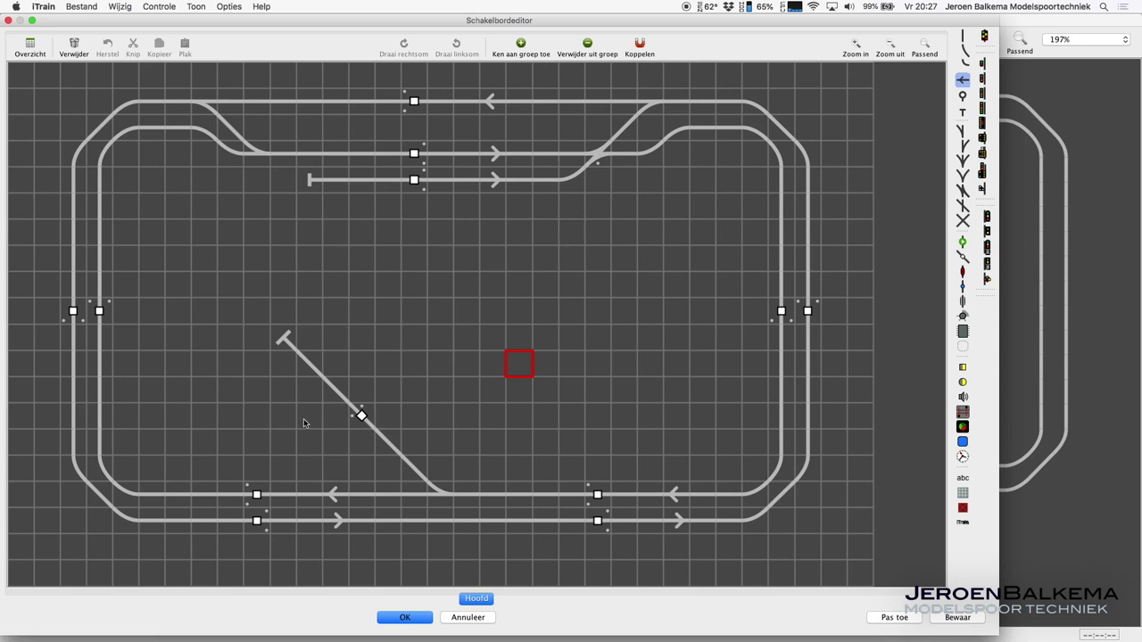
left_click(344, 395)
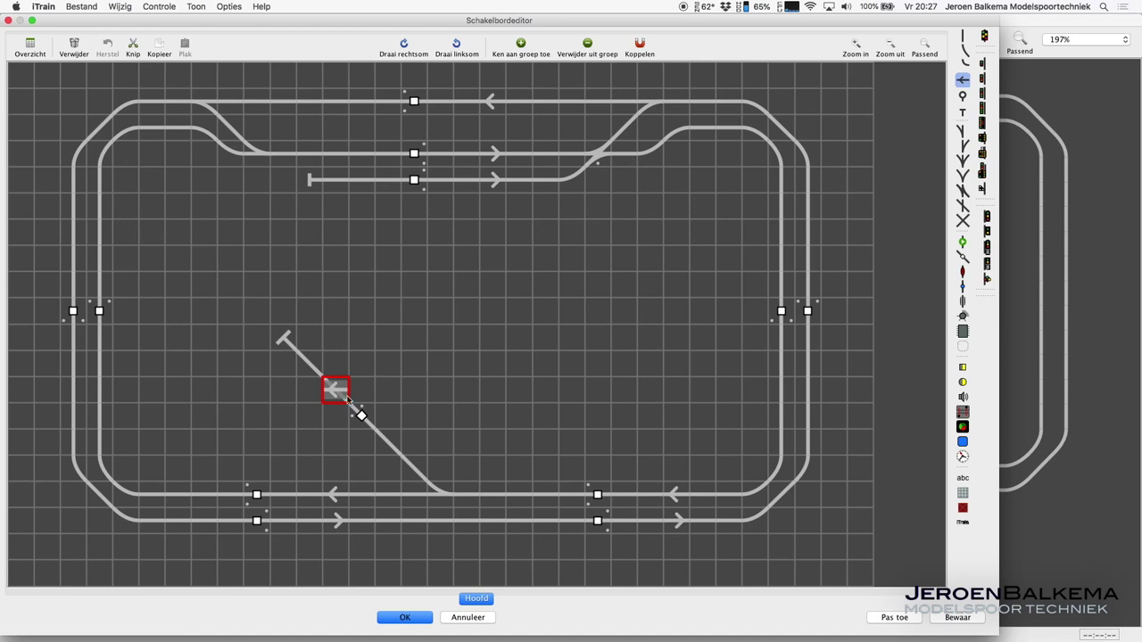
left_click(367, 390)
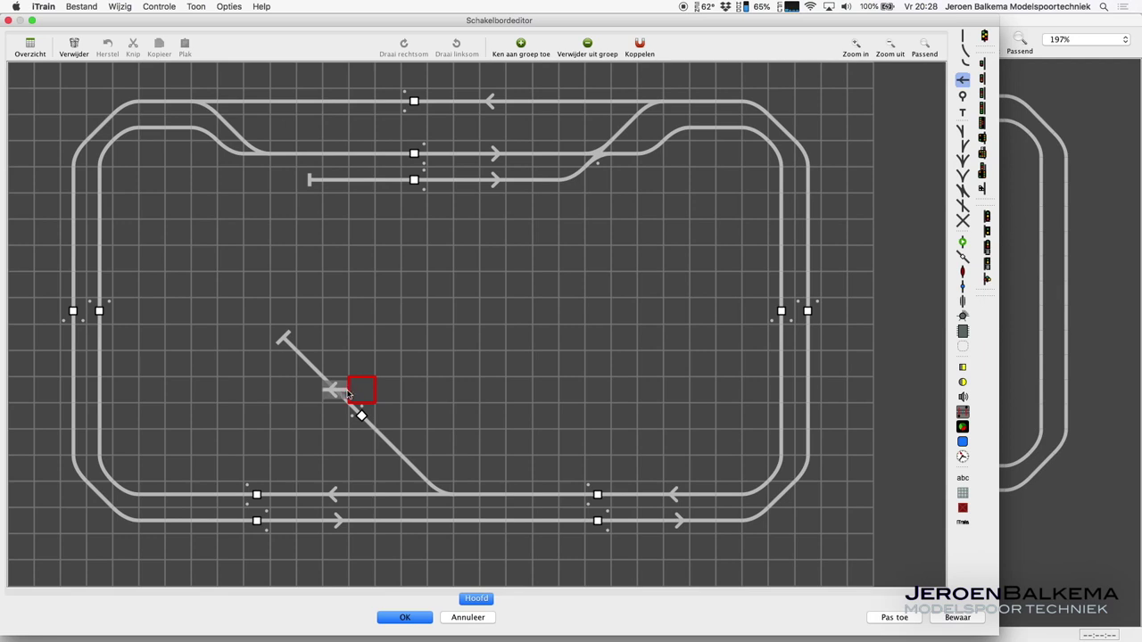
left_click(339, 342)
left_click(335, 391)
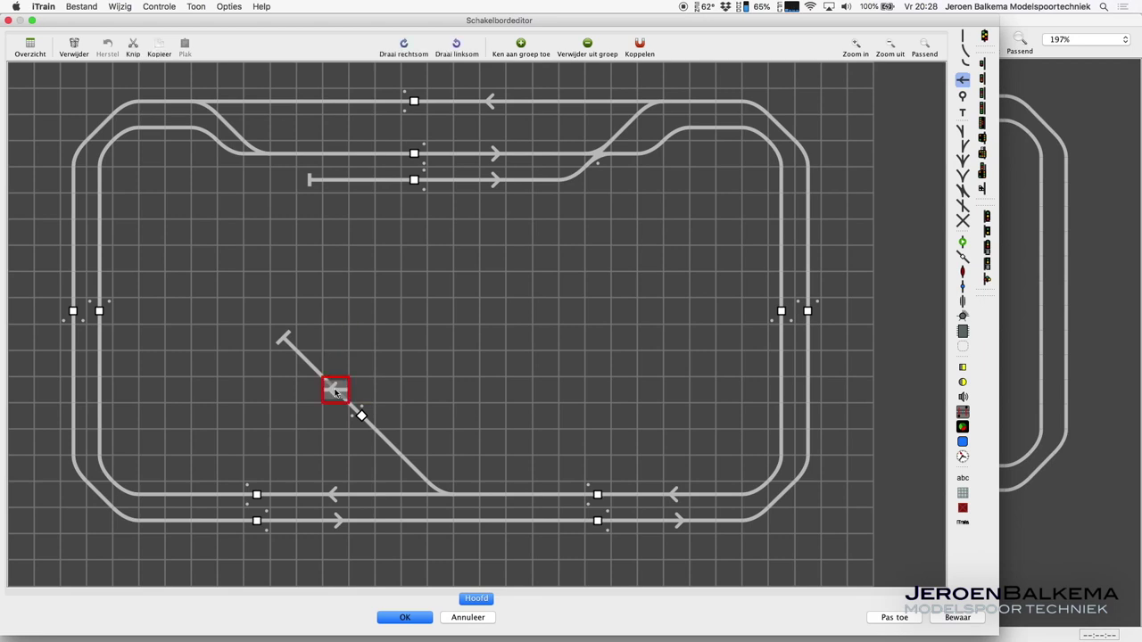
left_click(74, 49)
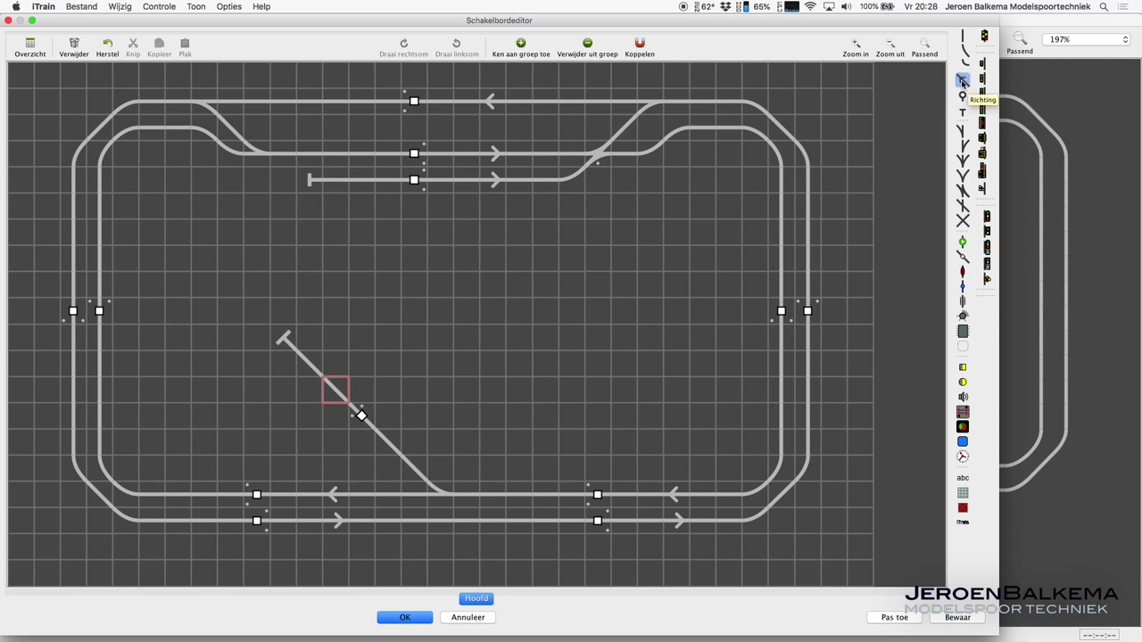
Place a diagonal direction arrow on the dead-end siding, pointing towards its buffer stop
key("super+z")
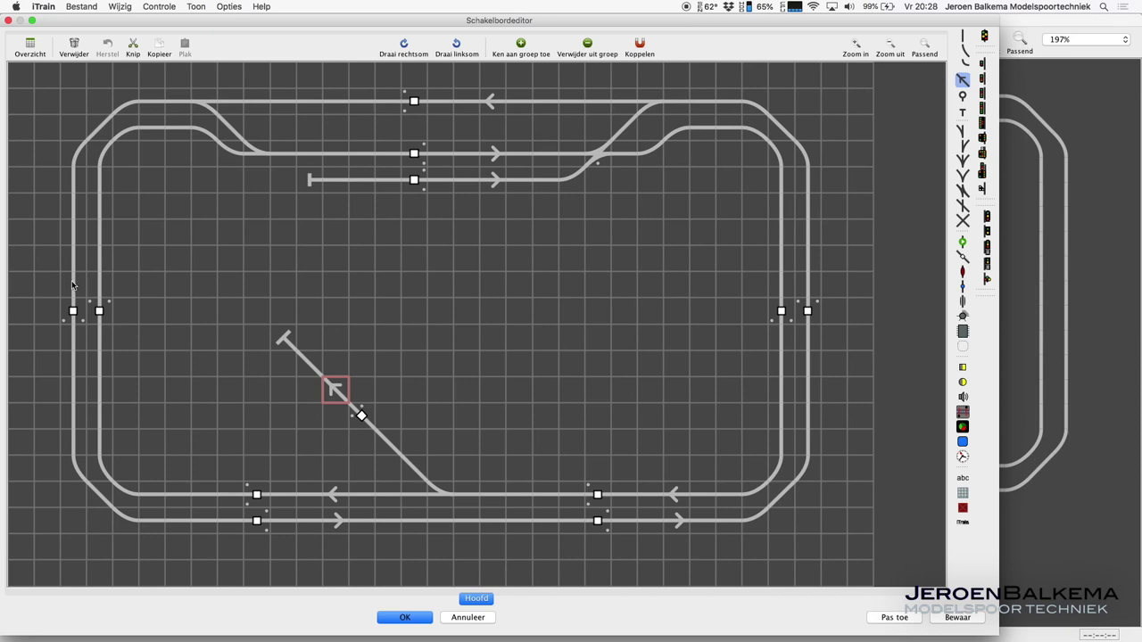
Remove the block symbol from the inner vertical track on the layout's left side
left_click_drag(72, 286, 97, 286)
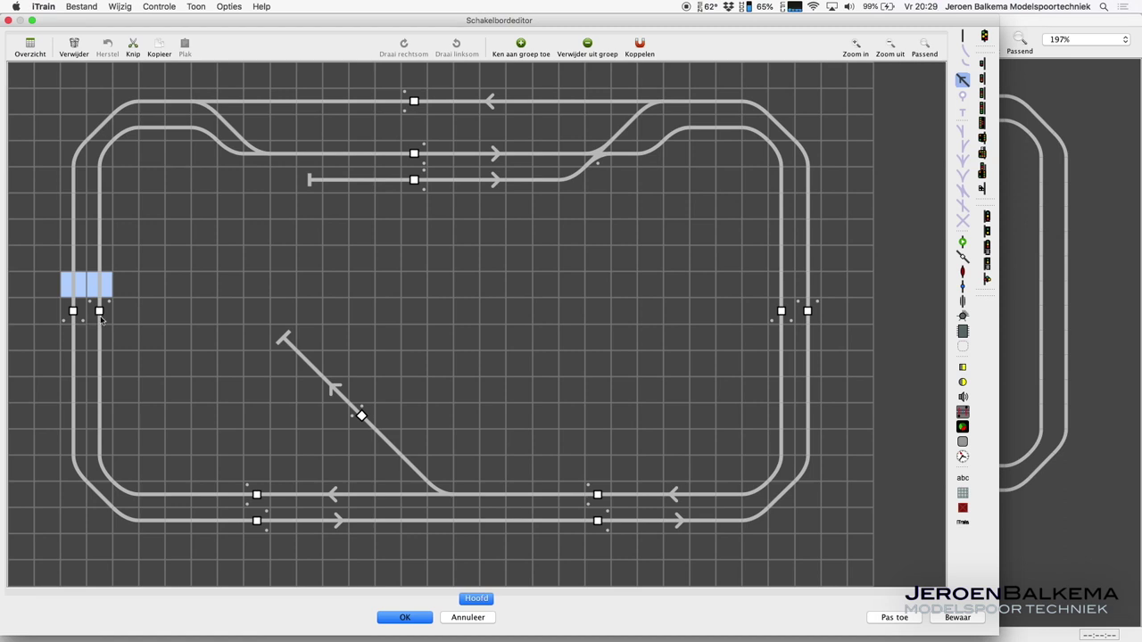
left_click(100, 314)
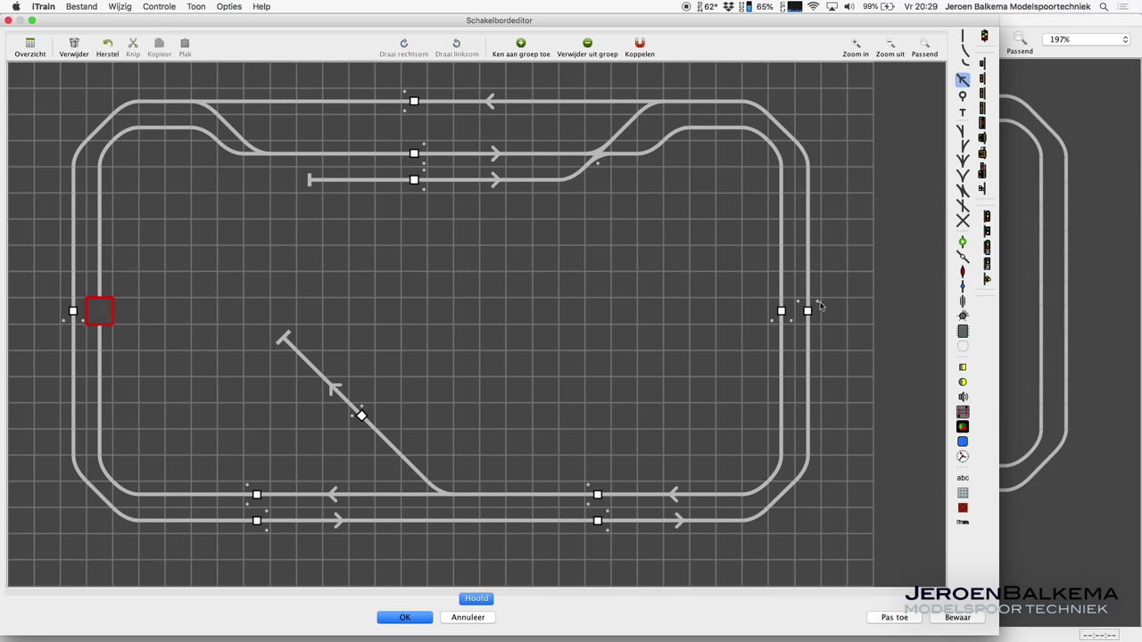
Place vertical block symbols one cell higher on the inner left track and the outer right track
left_click_drag(100, 314, 809, 285)
left_click(98, 290)
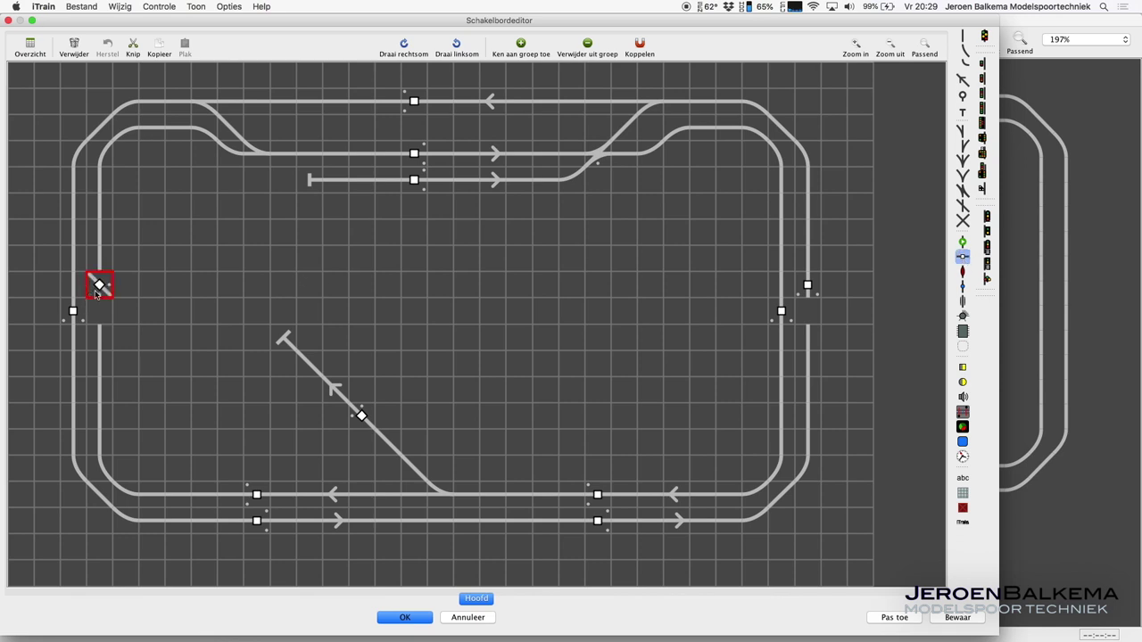
left_click(807, 286)
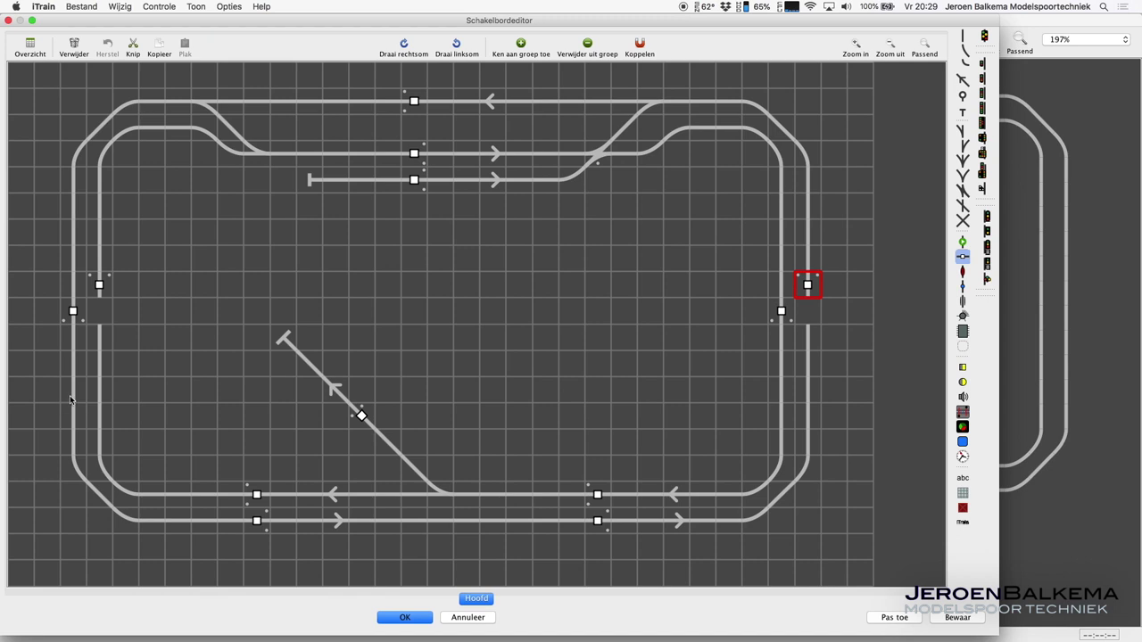
Fill the gaps below the raised block symbols on the inner left and outer right tracks with straight track
left_click(98, 314)
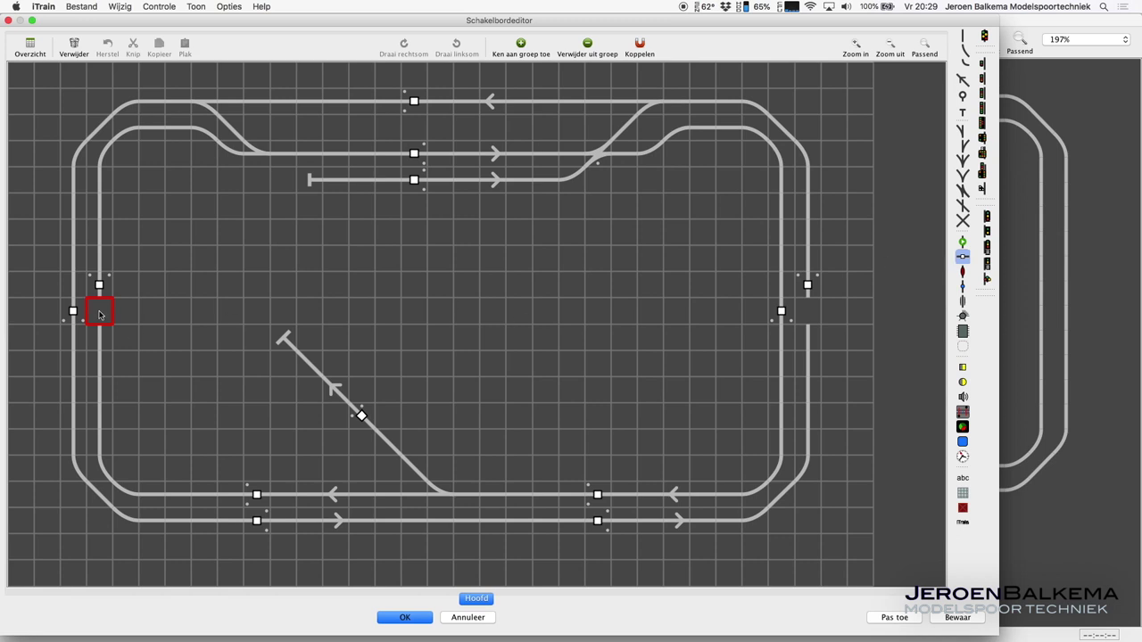
left_click(963, 34)
left_click(806, 313)
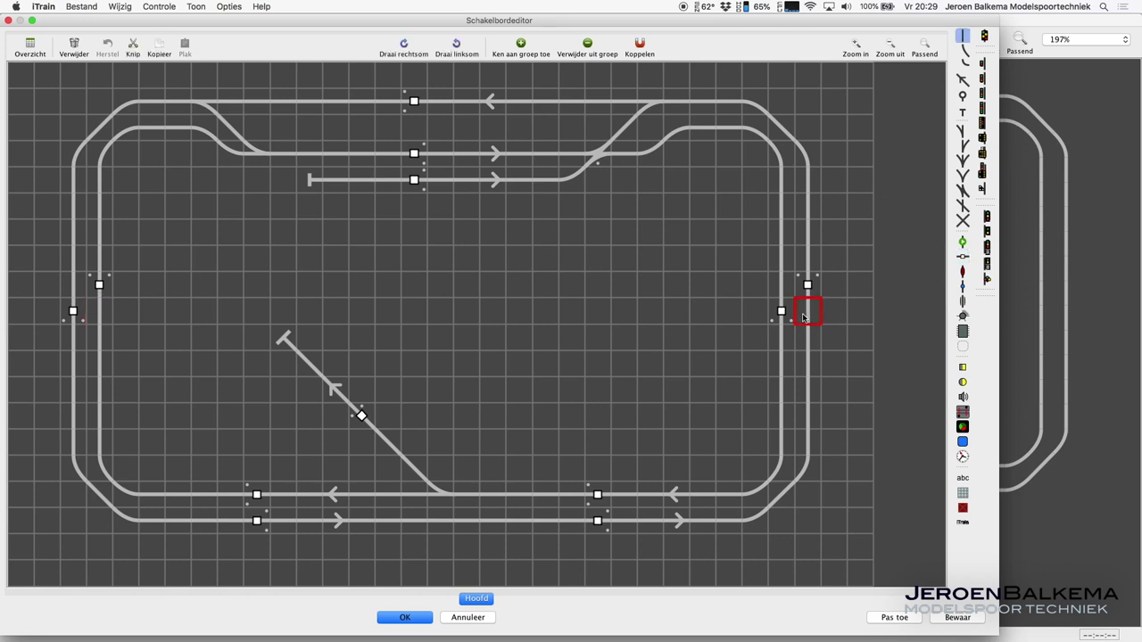
Place upward-pointing direction arrows above the blocks on all four vertical tracks of the layout
left_click_drag(74, 259, 102, 259)
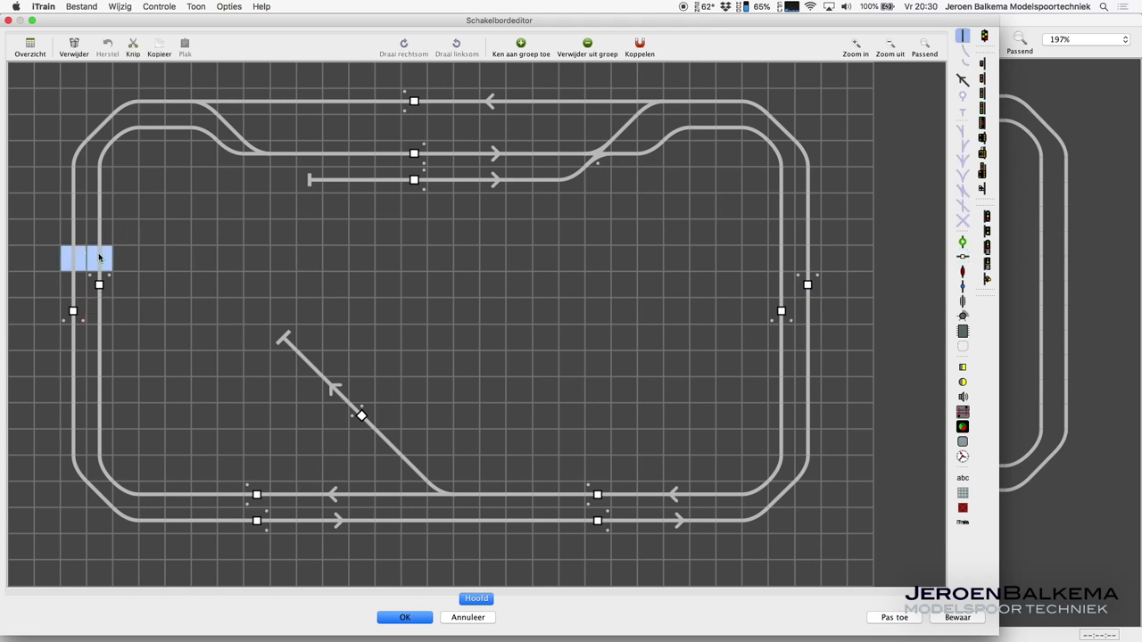
left_click(964, 81)
left_click_drag(775, 258, 814, 259)
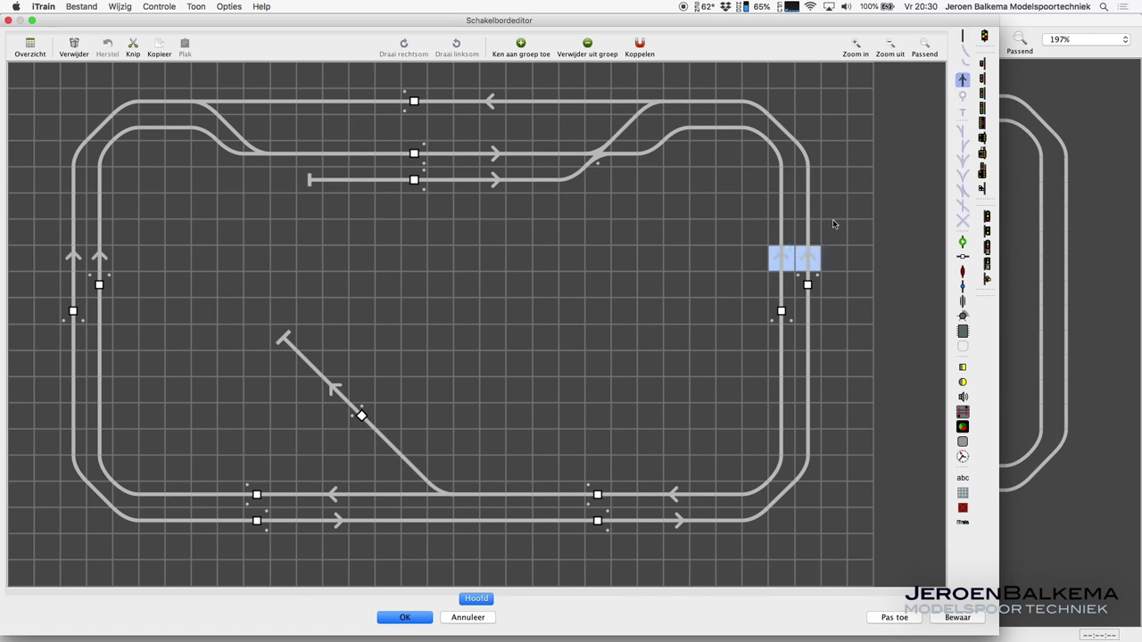
Turn the direction arrows on the inner right and outer left vertical tracks so they point down
left_click(833, 230)
left_click(782, 258)
left_click(782, 257)
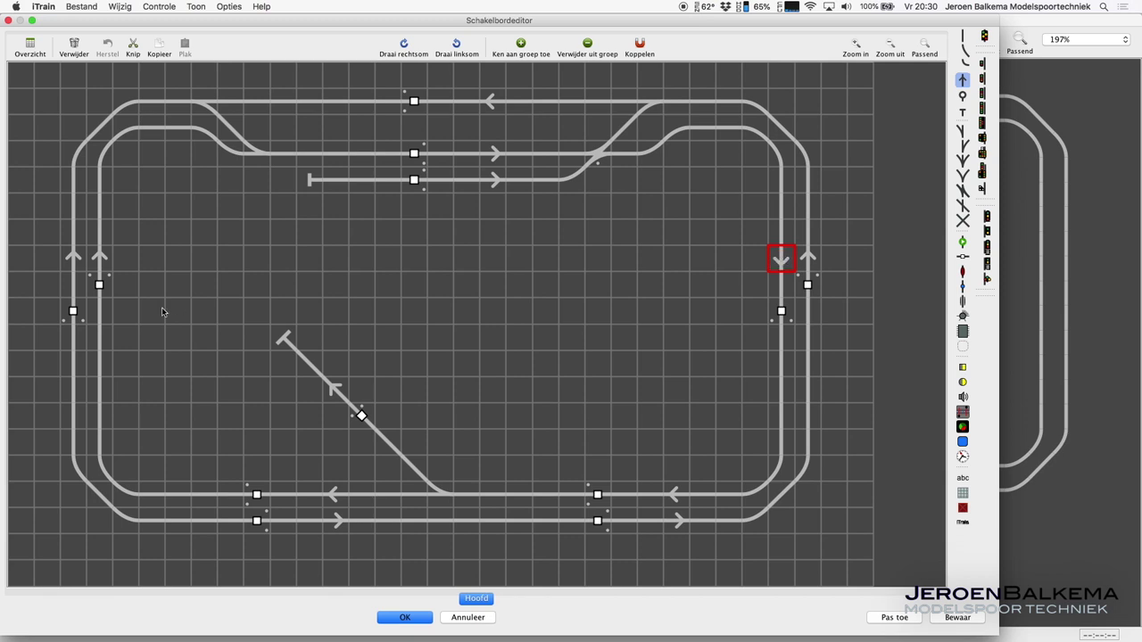
left_click(76, 259)
left_click(75, 259)
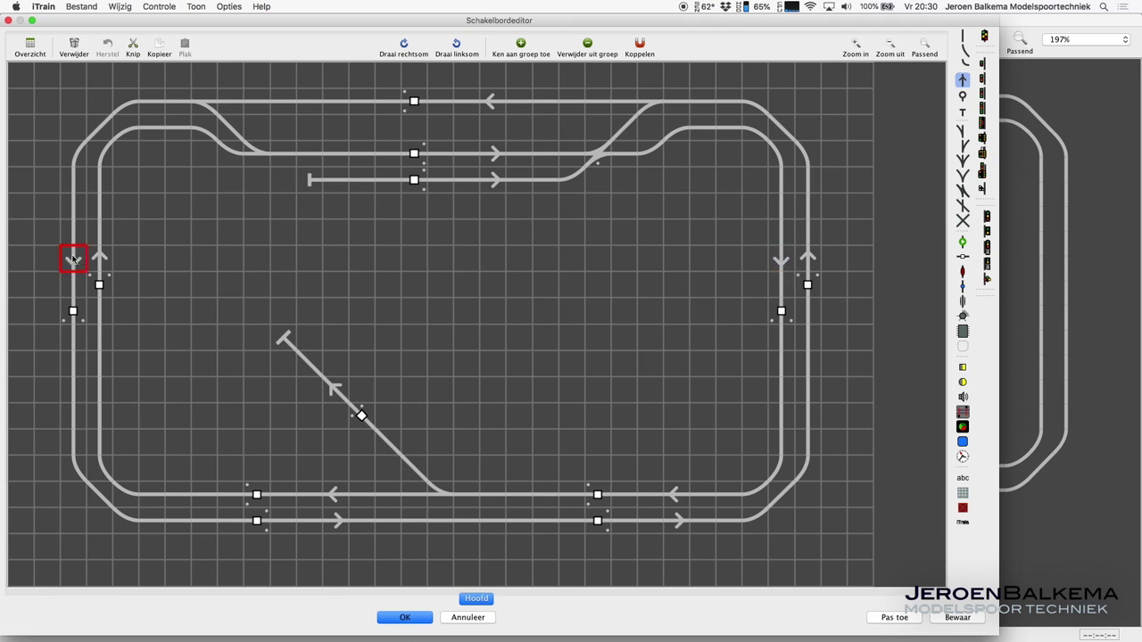
left_click(229, 266)
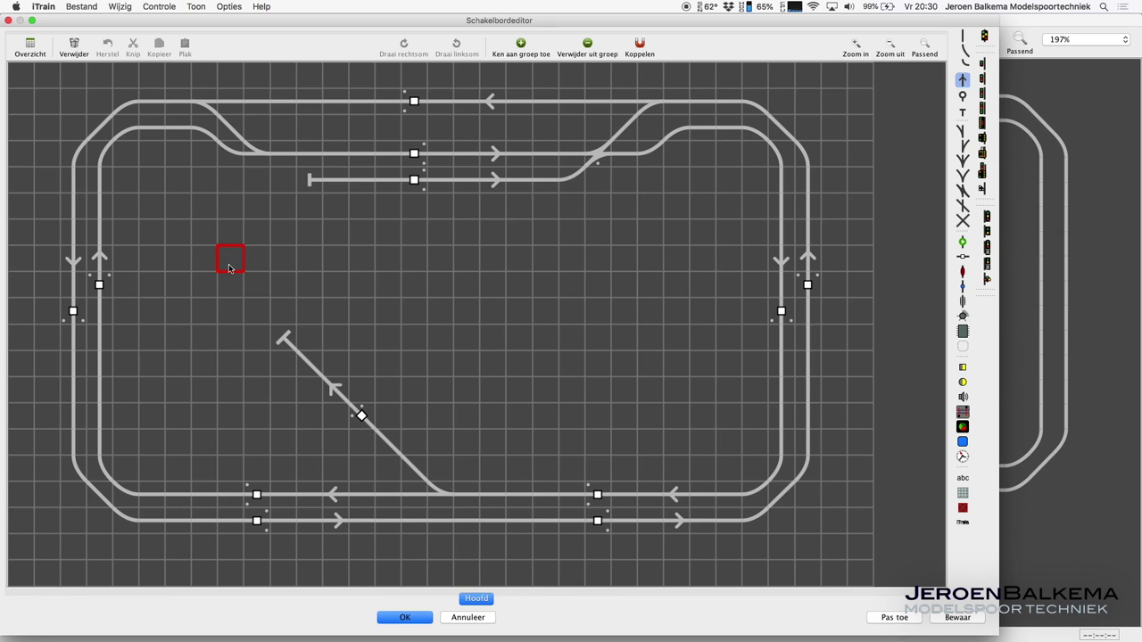
Group the track pieces of each of the three station tracks with that track's own block symbol
left_click(415, 103)
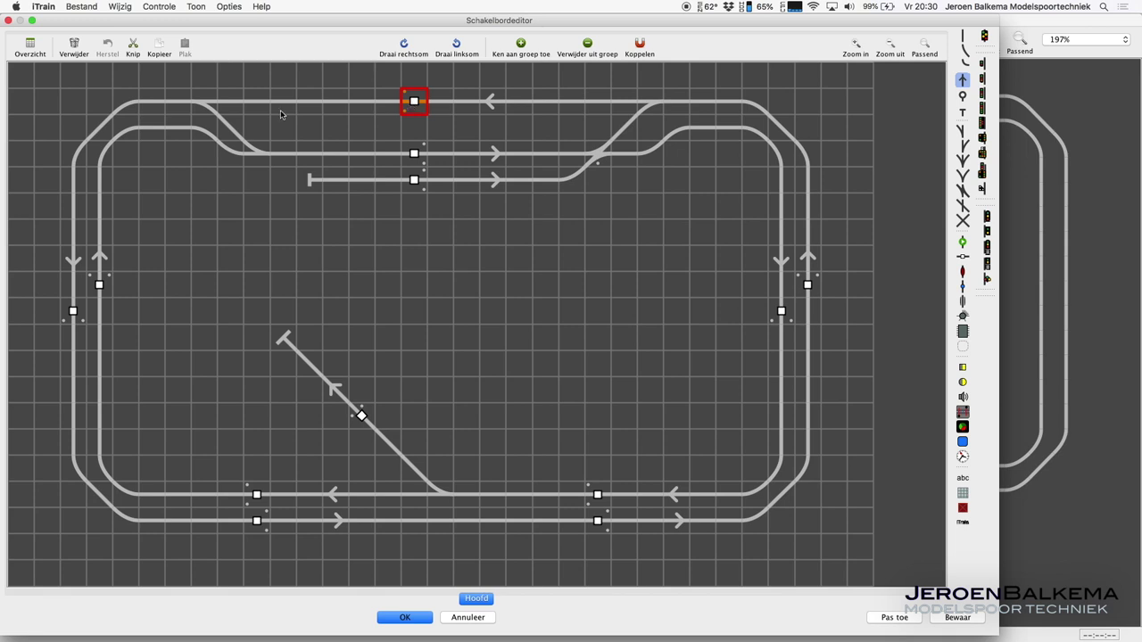
left_click_drag(230, 106, 630, 102)
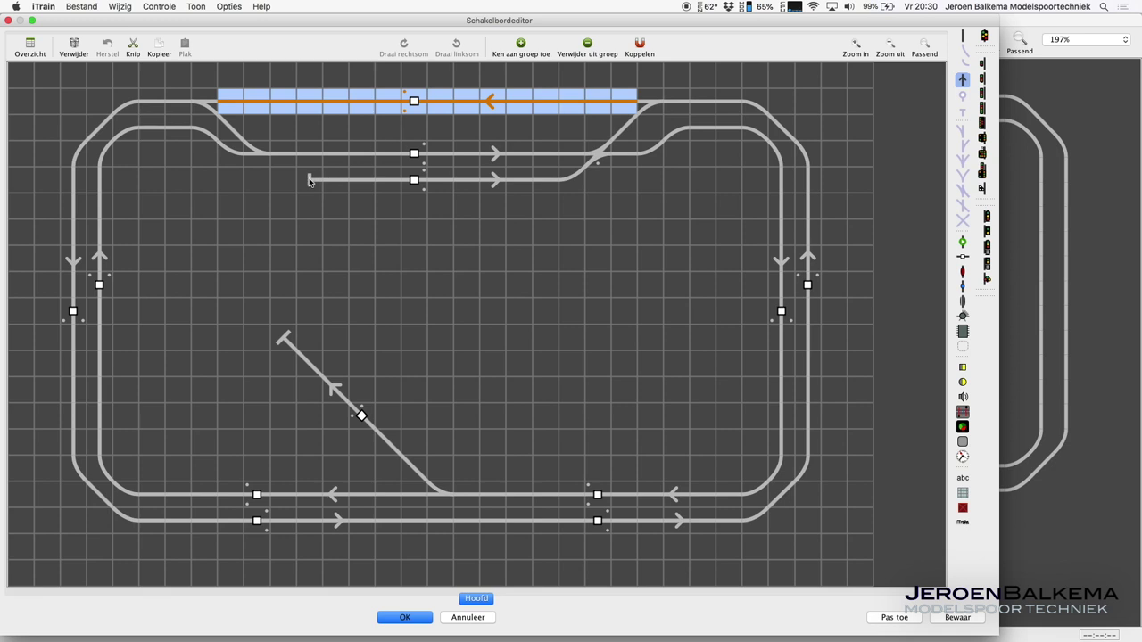
left_click_drag(309, 181, 569, 182)
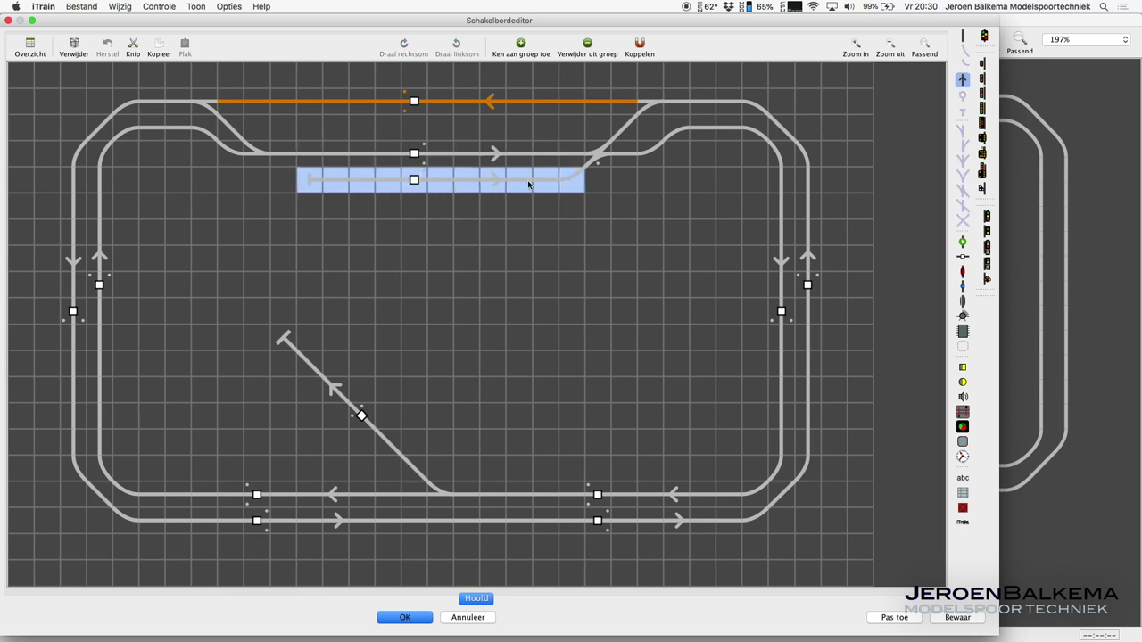
left_click(419, 179)
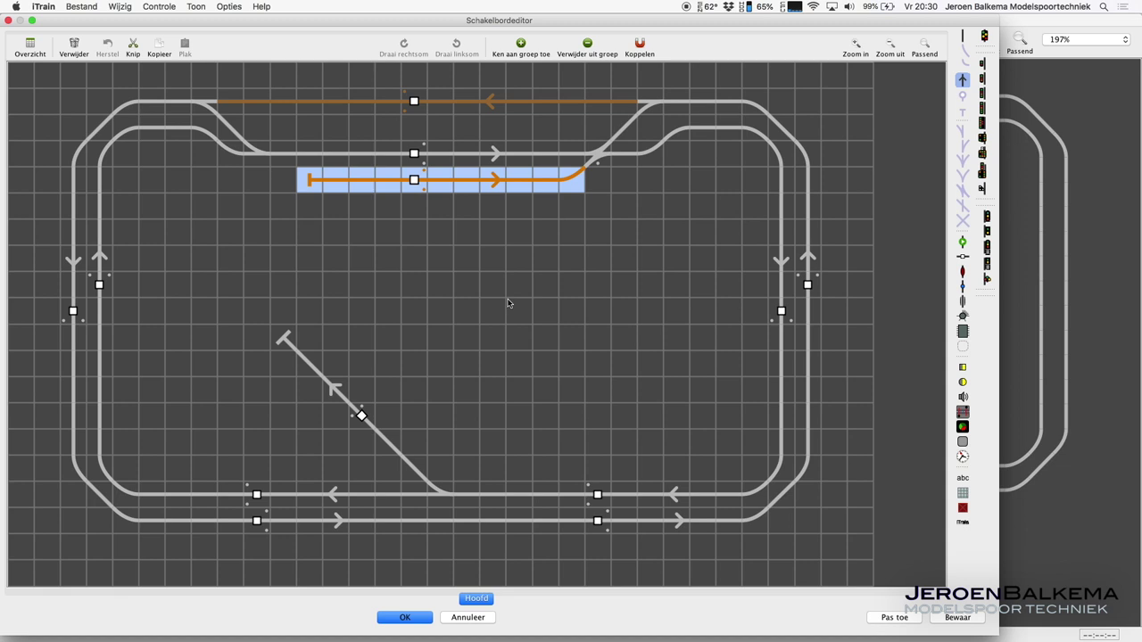
left_click_drag(567, 159, 290, 162)
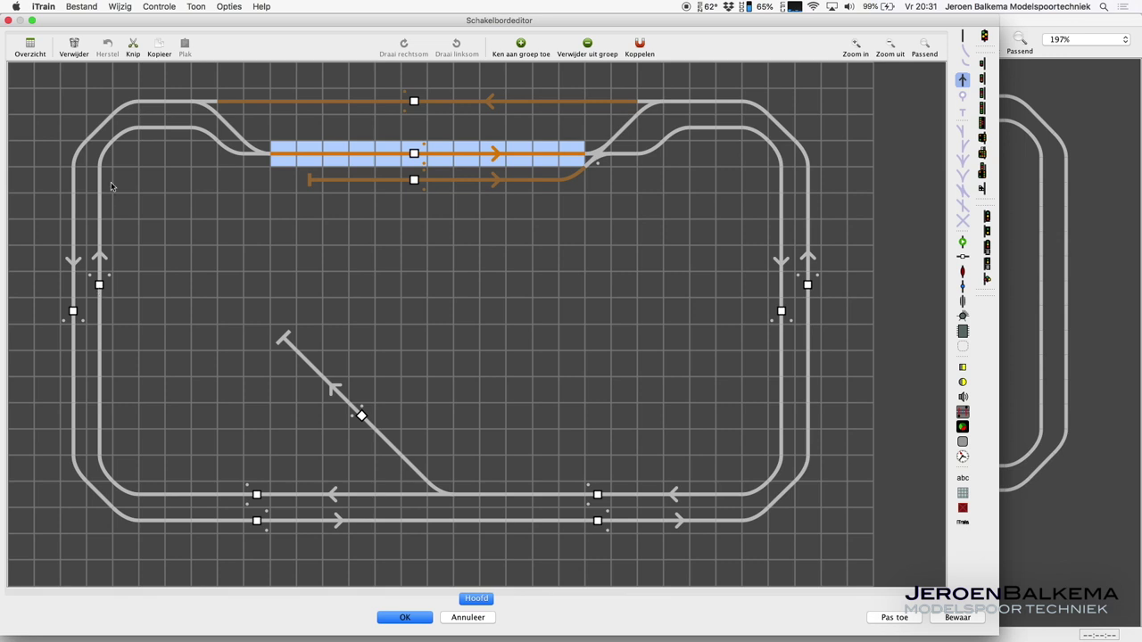
Group the inner and outer left-side tracks with their blocks, from the lower curves up to the left station turnouts
left_click_drag(105, 163, 102, 463)
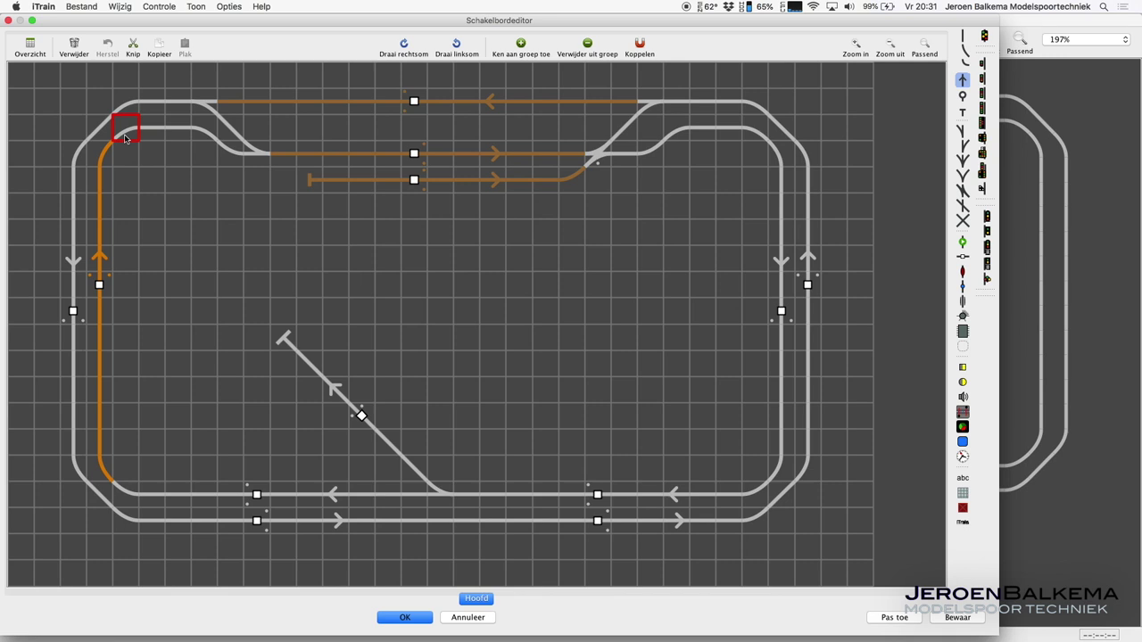
mouse_move(126, 138)
left_mouse_down()
mouse_move(179, 132)
mouse_move(226, 155)
left_mouse_up()
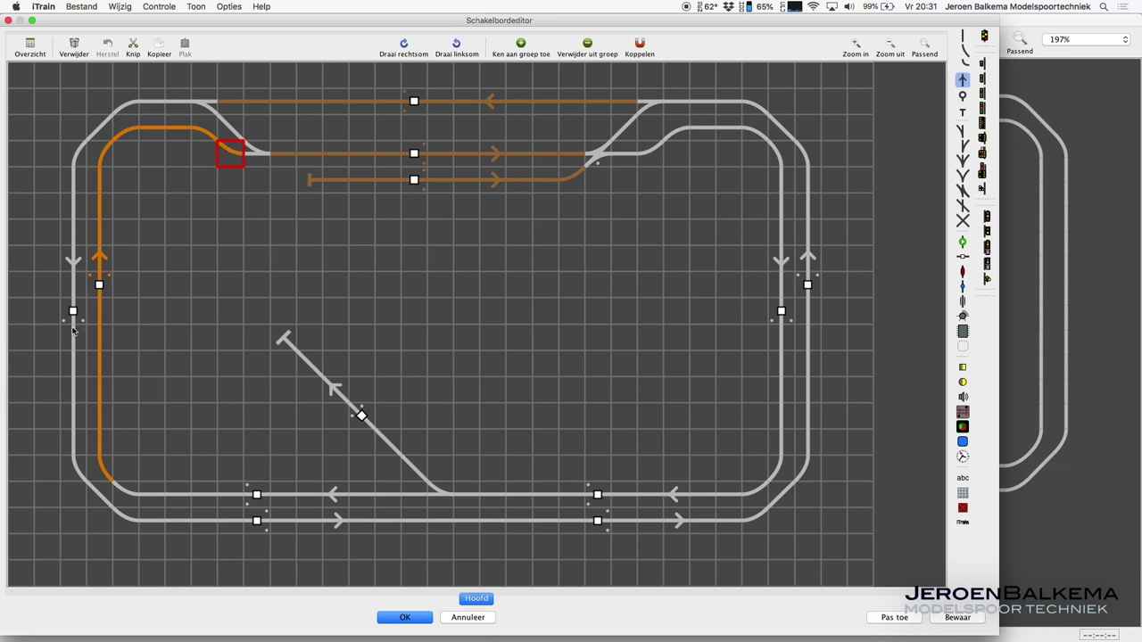
mouse_move(74, 122)
left_mouse_down()
mouse_move(63, 490)
mouse_move(193, 100)
left_mouse_up()
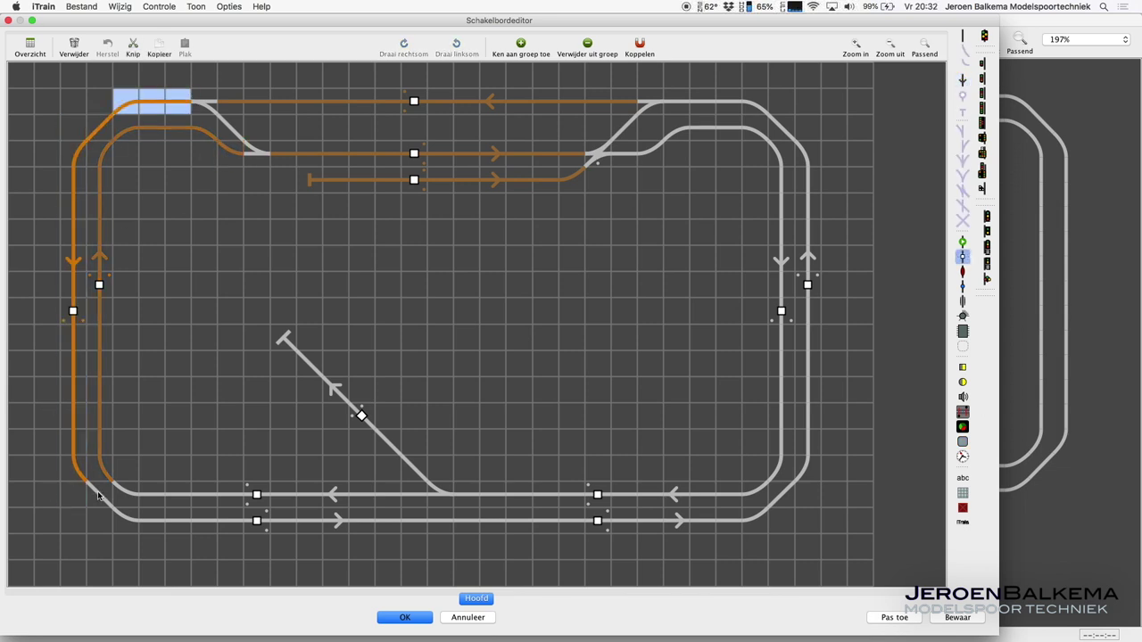
Group the lower outer track sections and the lower inner section left of the siding turnout with their blocks
left_click(99, 494)
left_click_drag(125, 497, 428, 494)
left_click_drag(114, 520, 795, 521)
Group both right-side tracks, the lower inner section right of the siding turnout and the diagonal siding with their respective blocks
left_click_drag(808, 143, 821, 489)
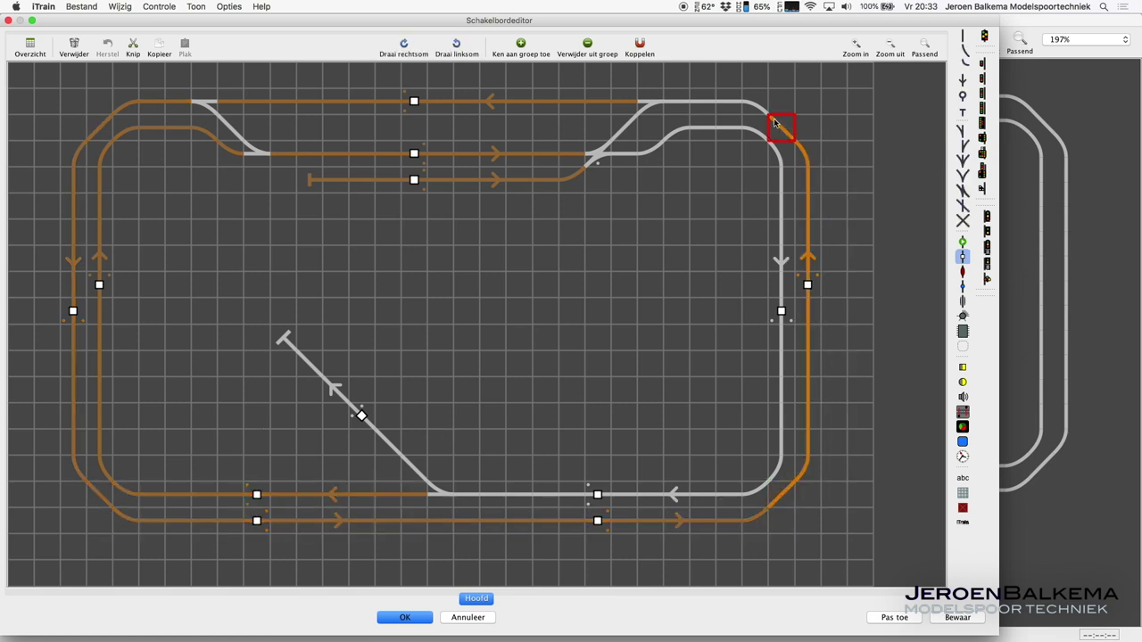
left_click_drag(616, 153, 705, 147)
left_click_drag(746, 121, 772, 166)
left_click_drag(777, 170, 777, 475)
left_click_drag(765, 492, 451, 492)
left_click_drag(425, 480, 290, 342)
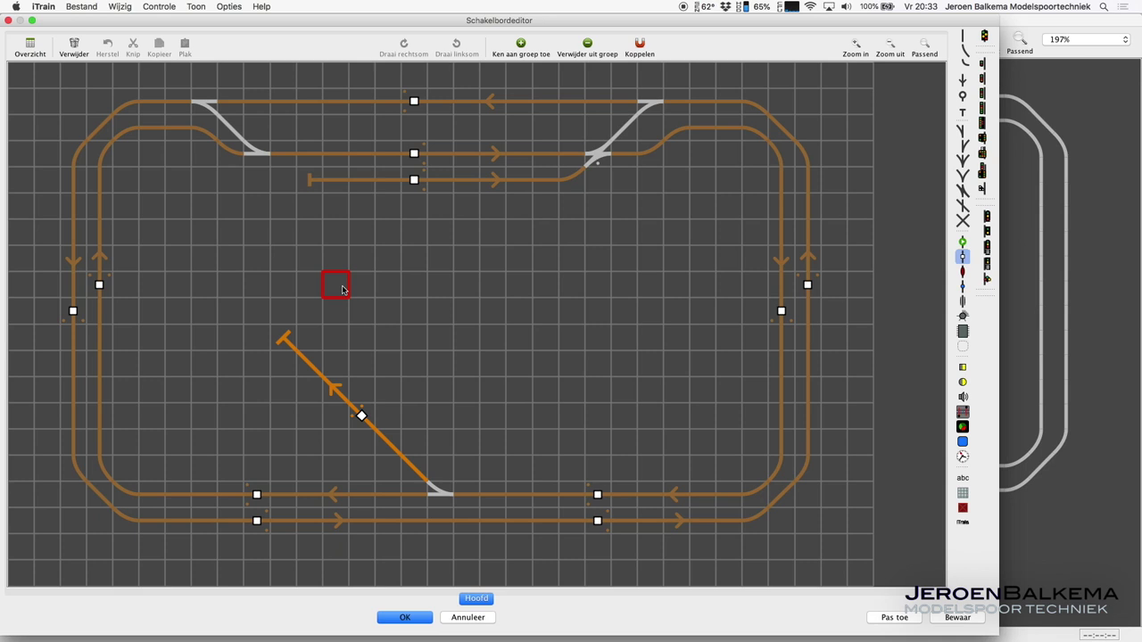
Apply and save the switchboard with the grouped block tracks
left_click(342, 289)
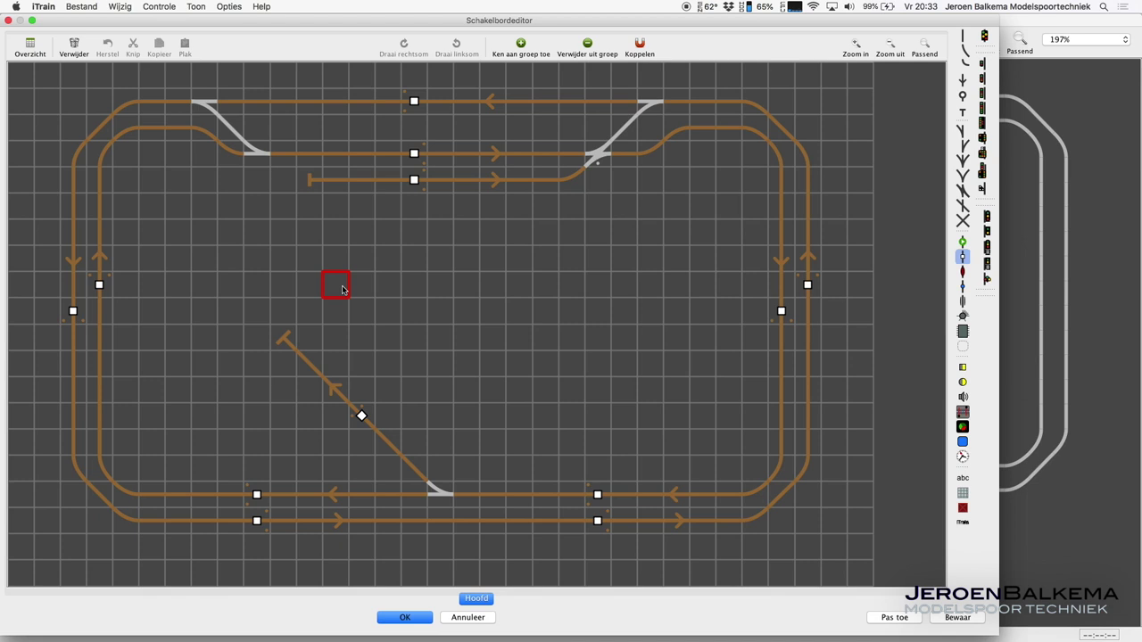
left_click(895, 618)
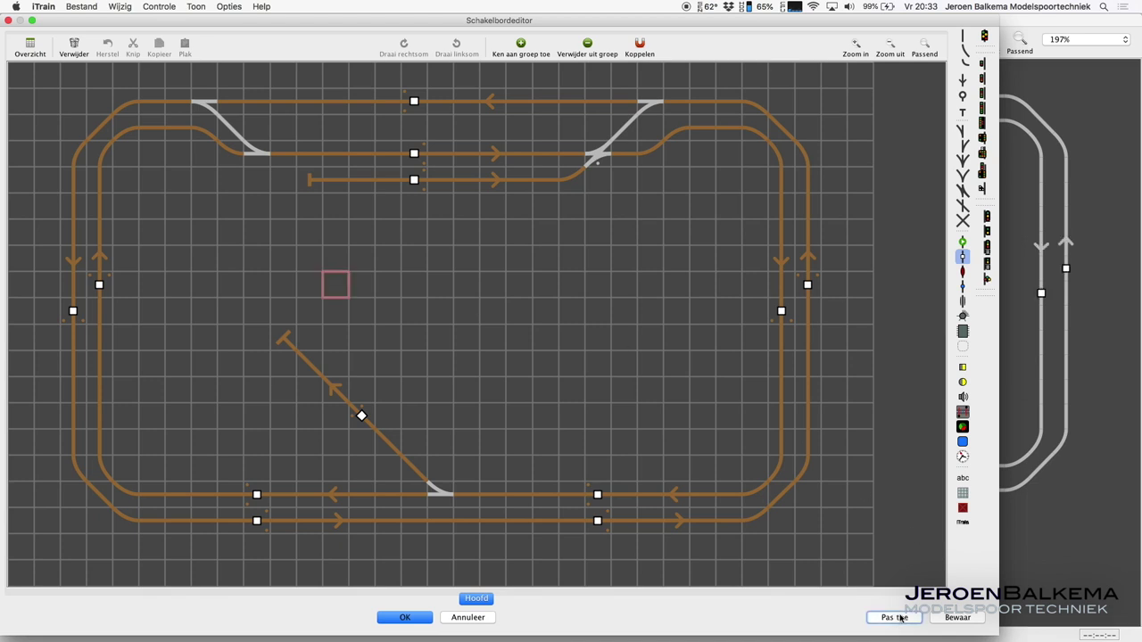
left_click(960, 619)
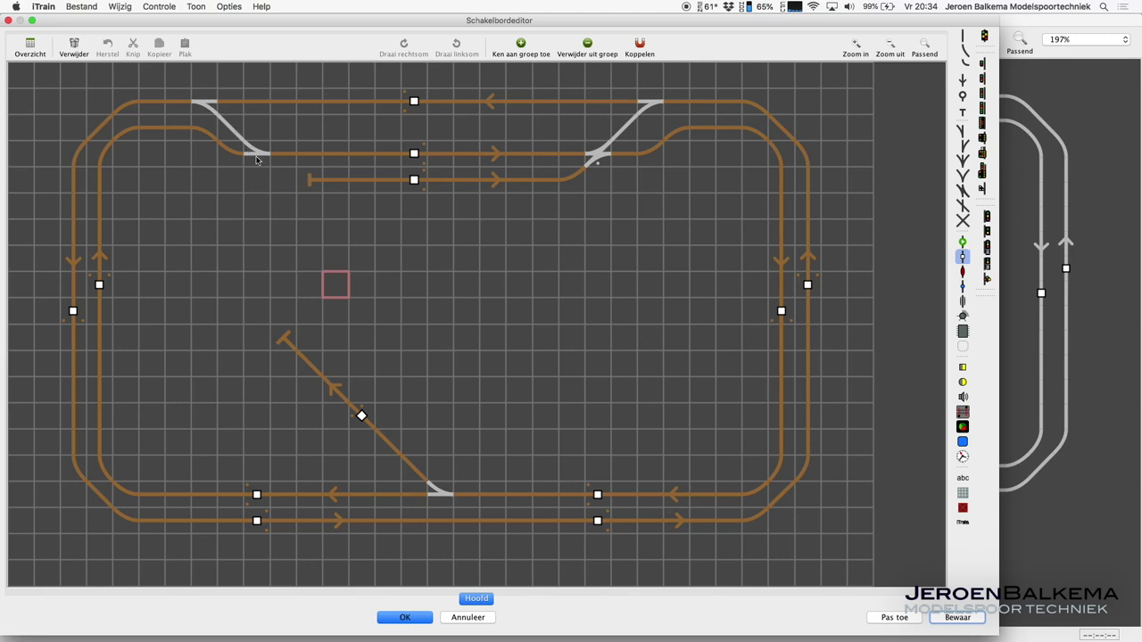
Group each upper station turnout with its adjoining diagonal track piece, for the right and the left crossover
left_click(651, 105)
left_click(651, 105)
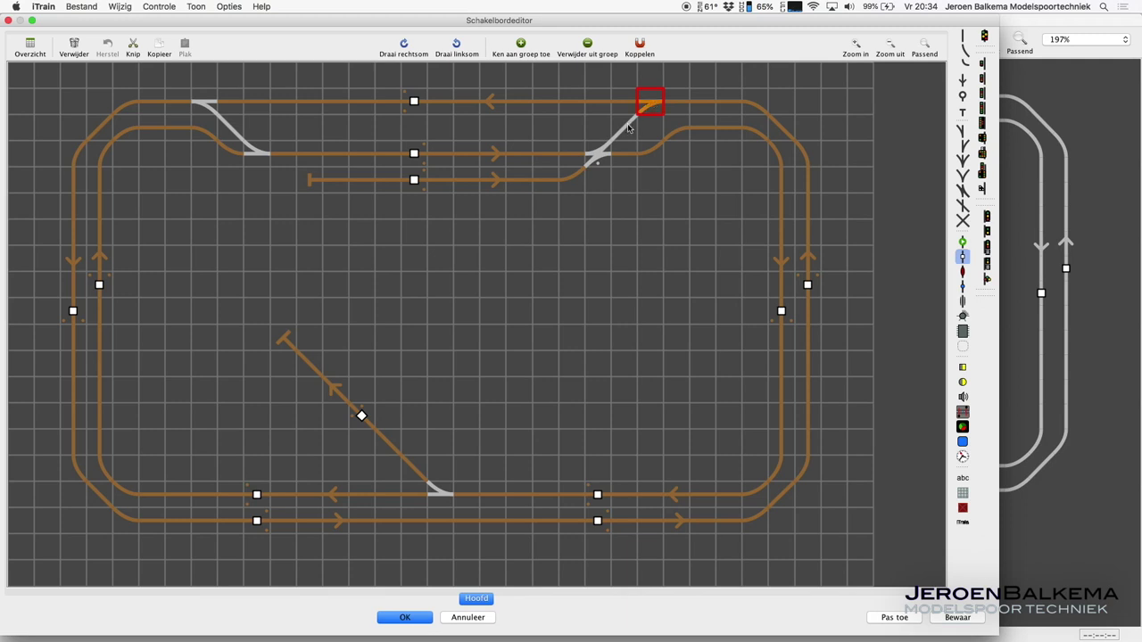
left_click(625, 128)
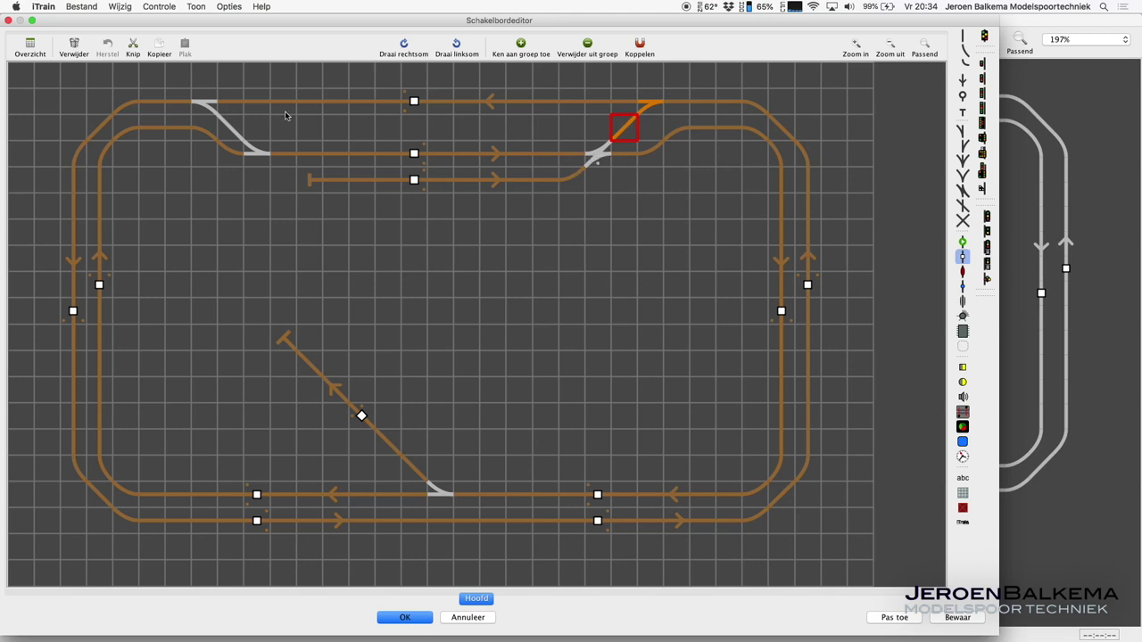
left_click(201, 107)
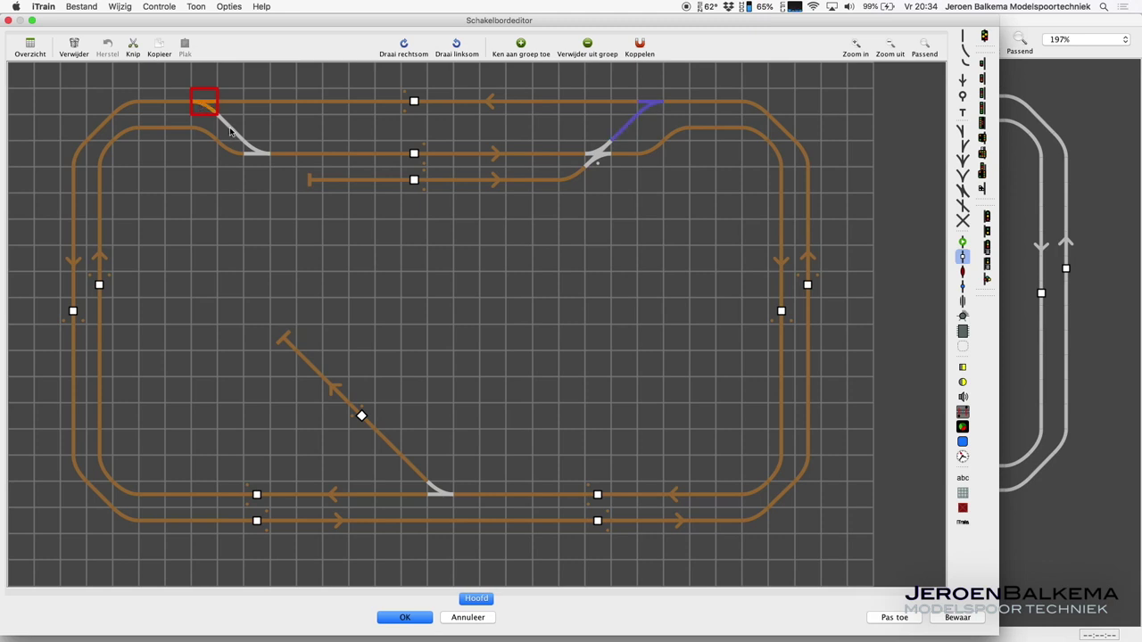
left_click(230, 132)
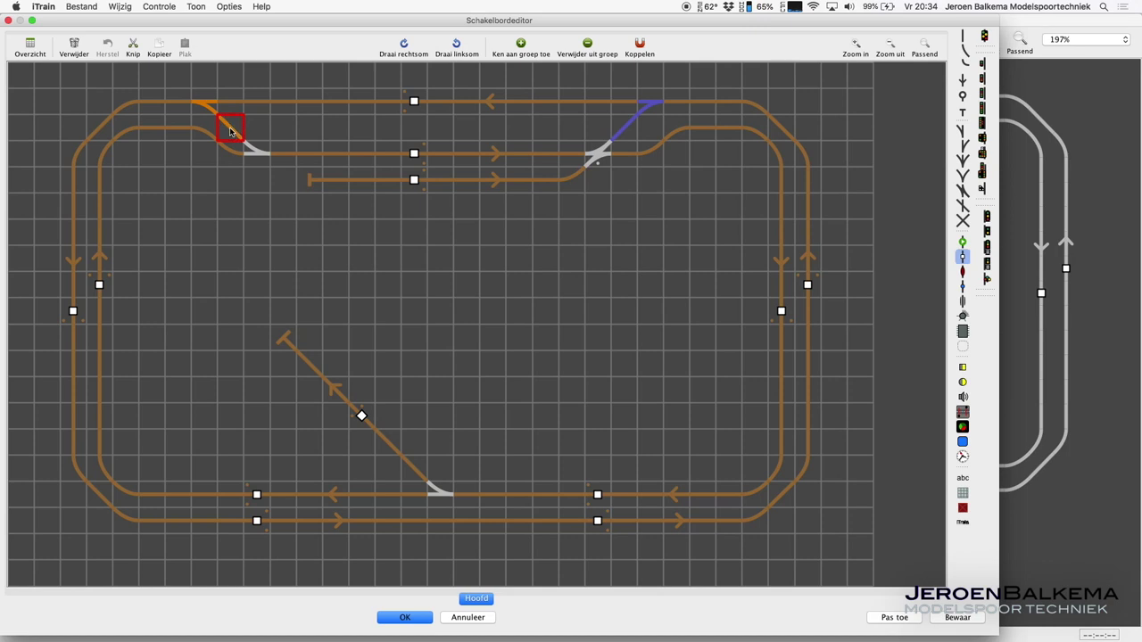
left_click(449, 294)
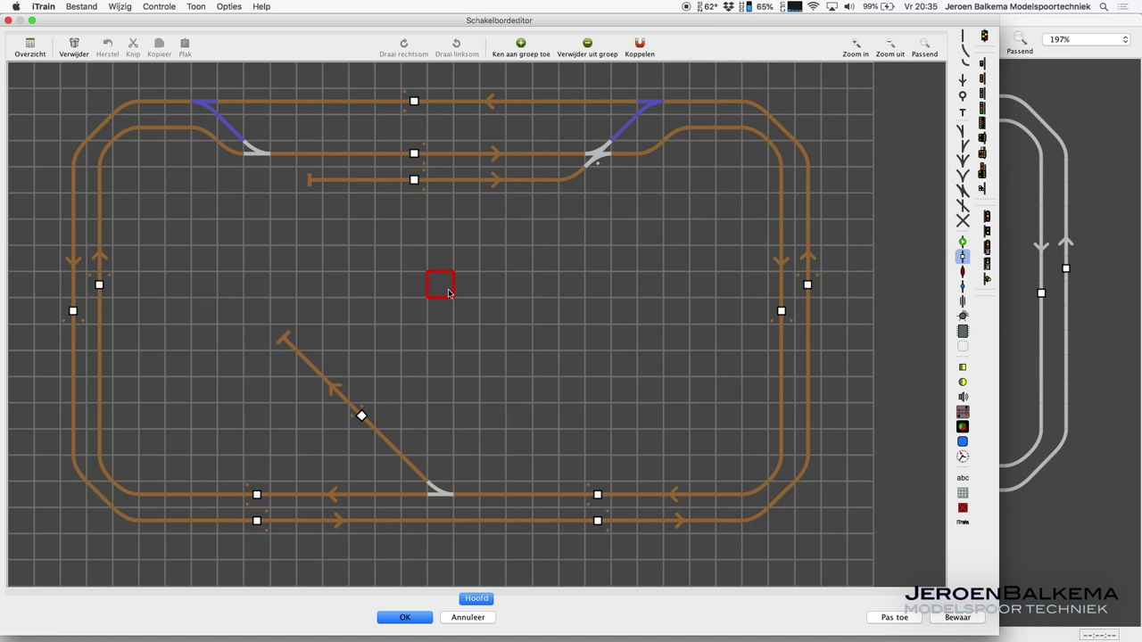
Apply and save the switchboard with the crossover groups
left_click(894, 617)
left_click(946, 622)
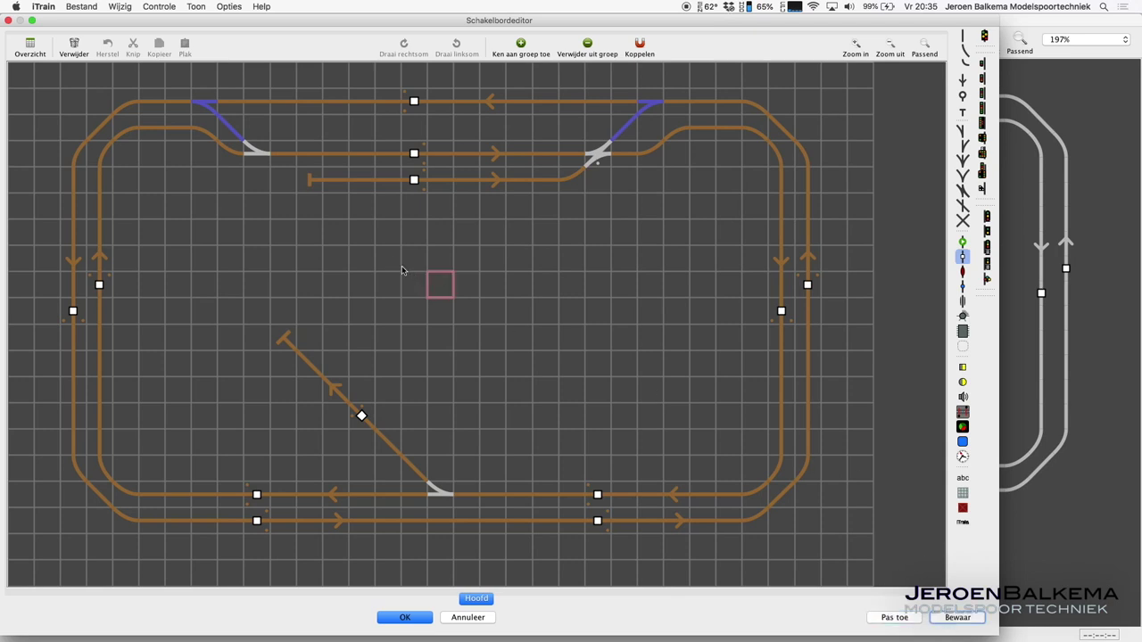
left_click(439, 286)
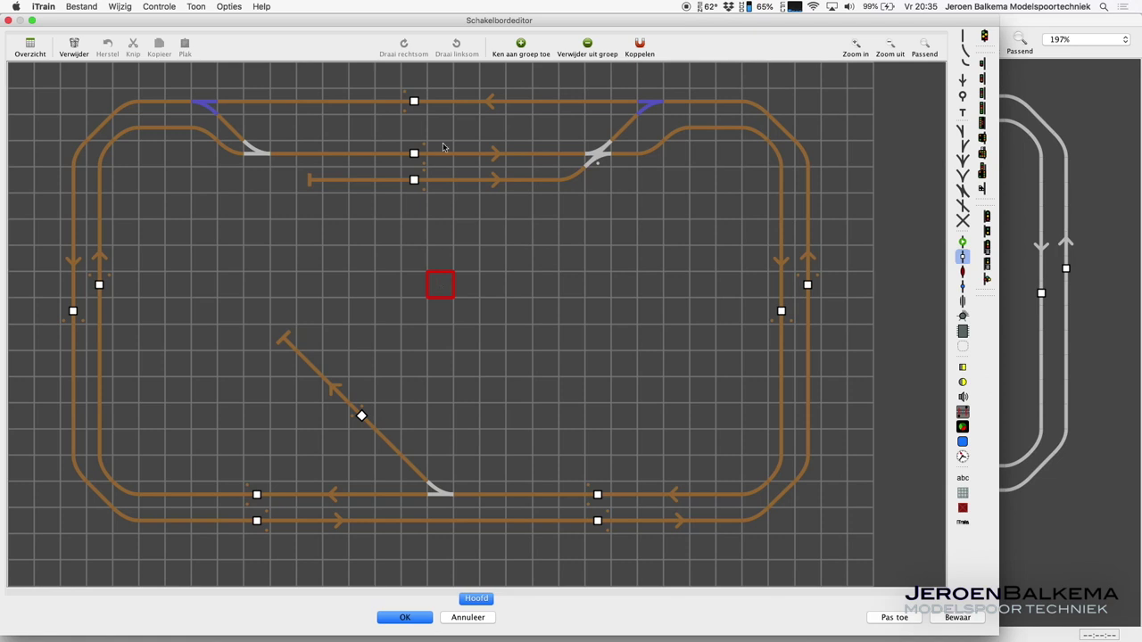
Name the upper station track's block CS_1 and give it the description Stationspoor 1
left_click(414, 101)
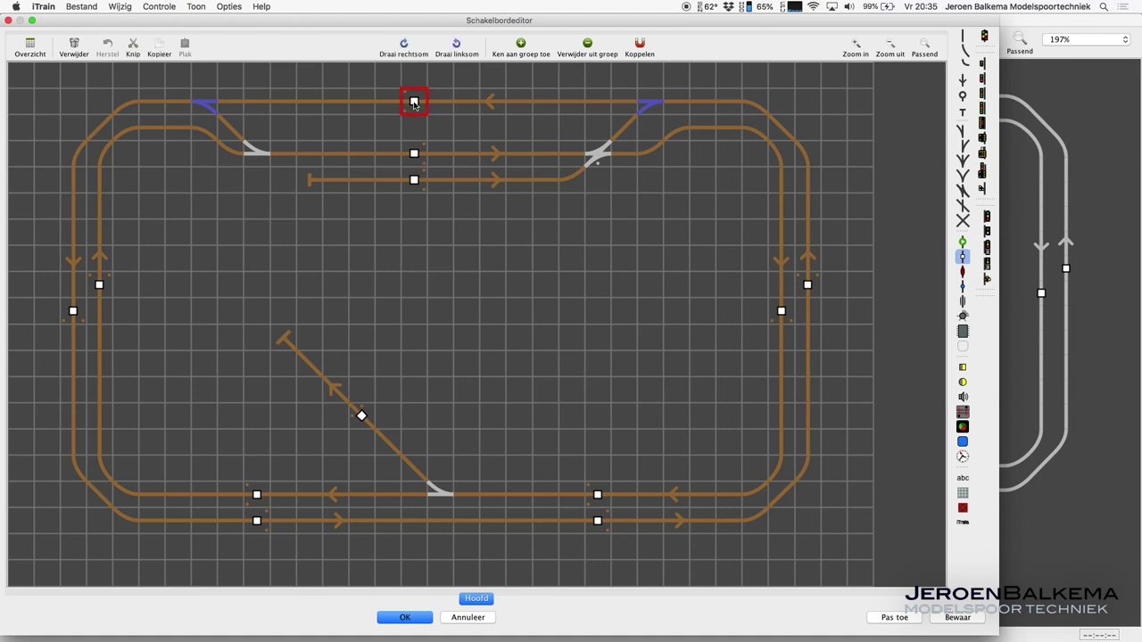
double_click(414, 102)
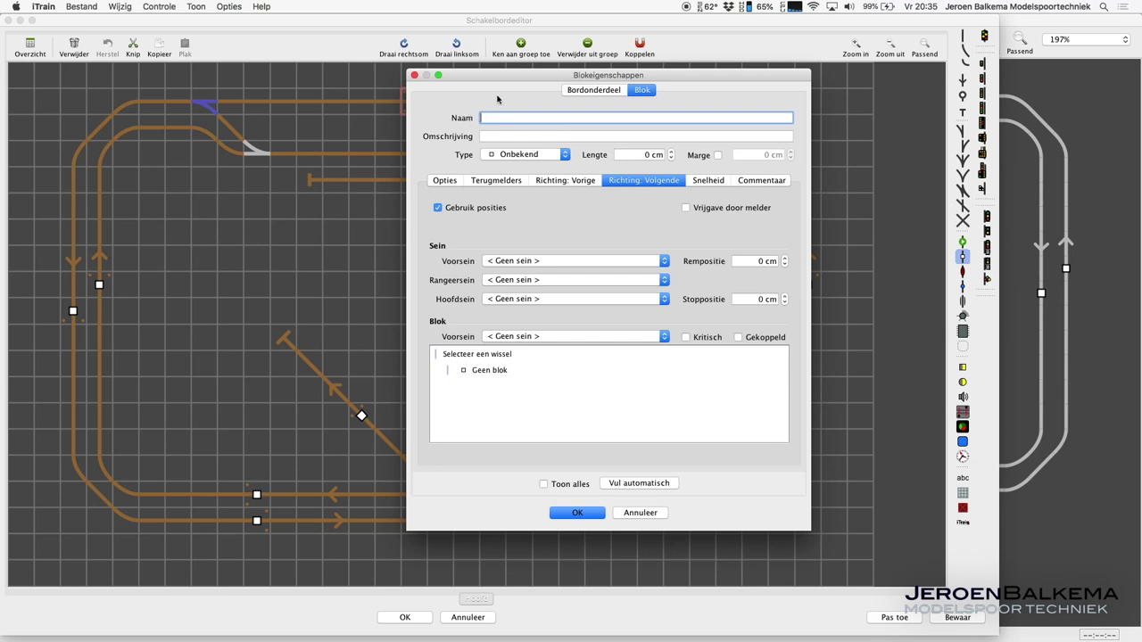
type("CS_1")
left_click(489, 133)
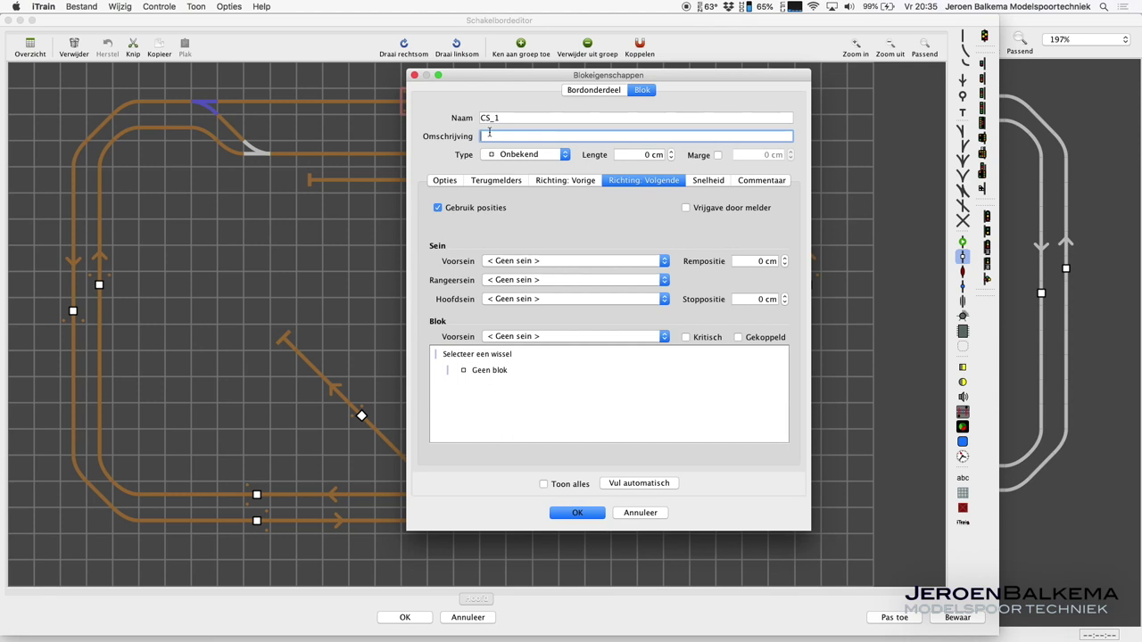
type("Stationspoor 1")
Set block CS_1 to type Station with a length of 220 cm and accept its properties
left_click(535, 158)
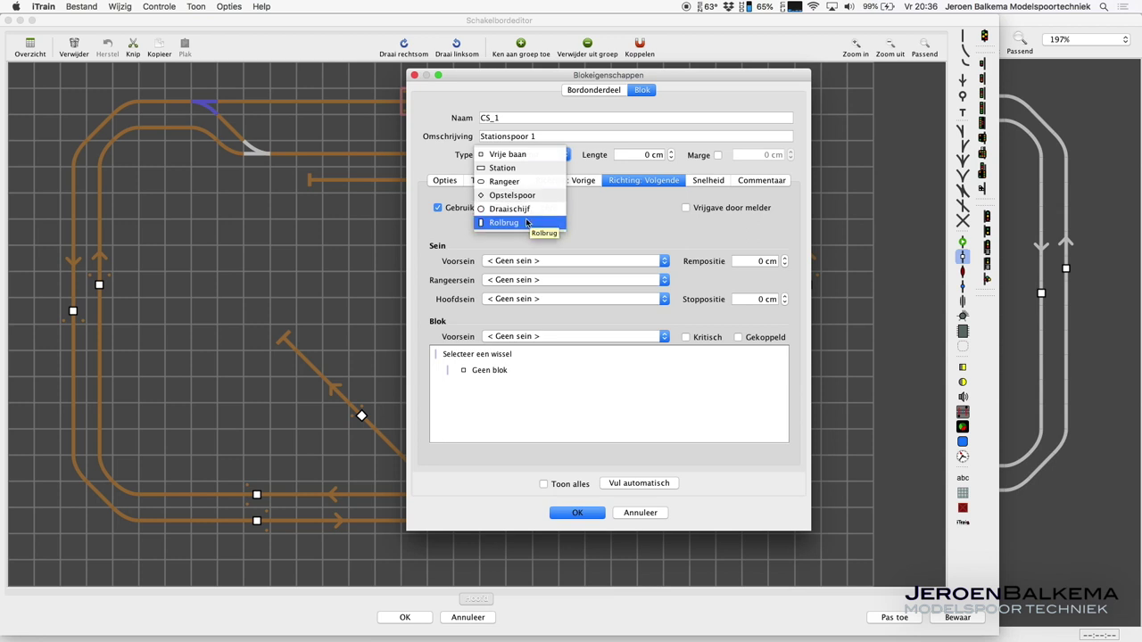
left_click(529, 168)
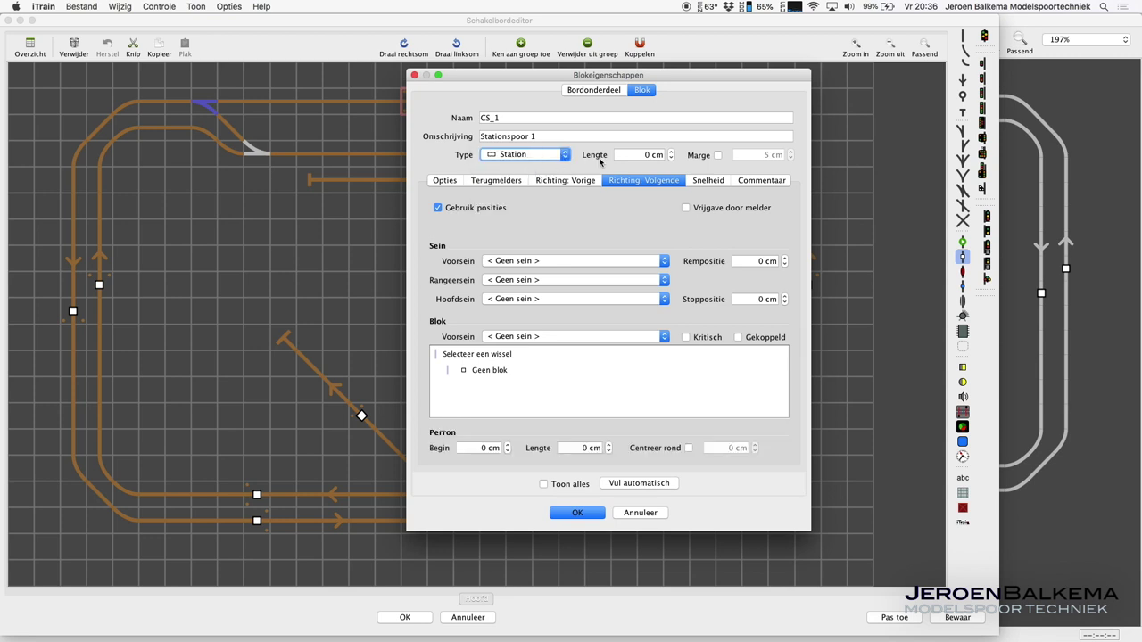
left_click_drag(629, 155, 669, 155)
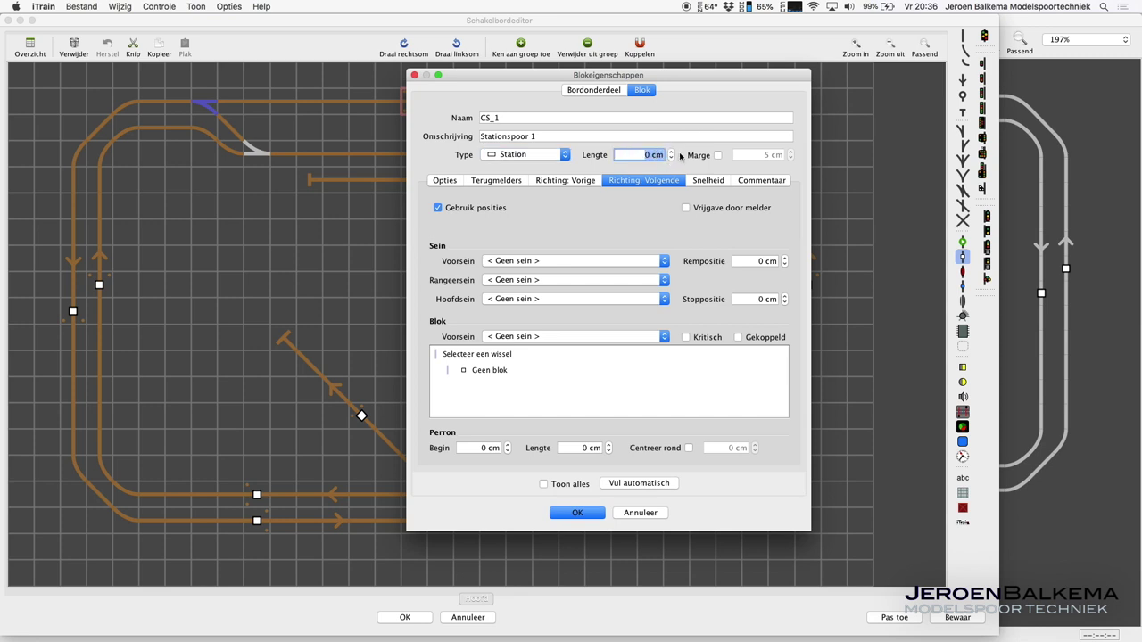
type("220")
key("Tab")
left_click(578, 513)
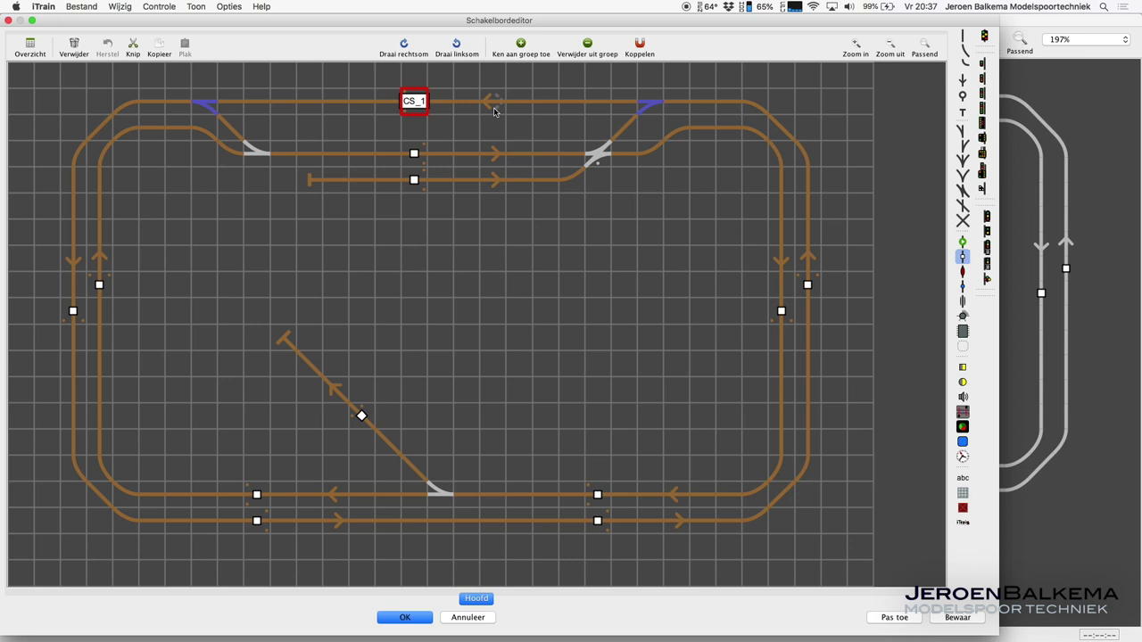
Define the middle station track's block as CS_2, description Stationspoor 2, type Station, length 200 cm
double_click(430, 156)
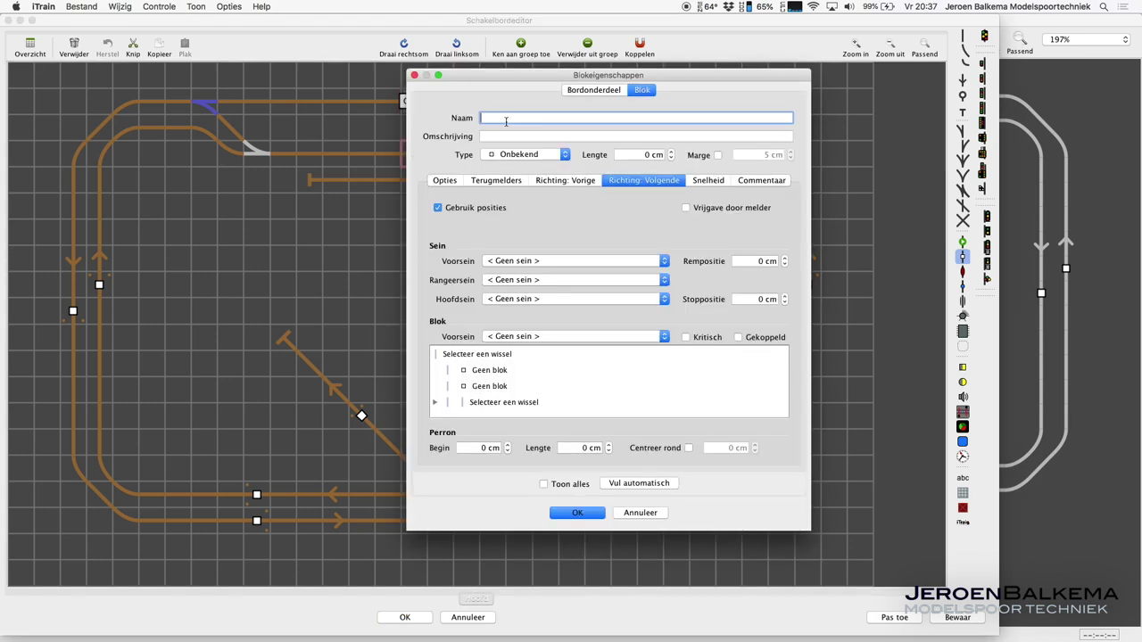
type("CS_2")
key("Tab")
type("Stationspoor 2")
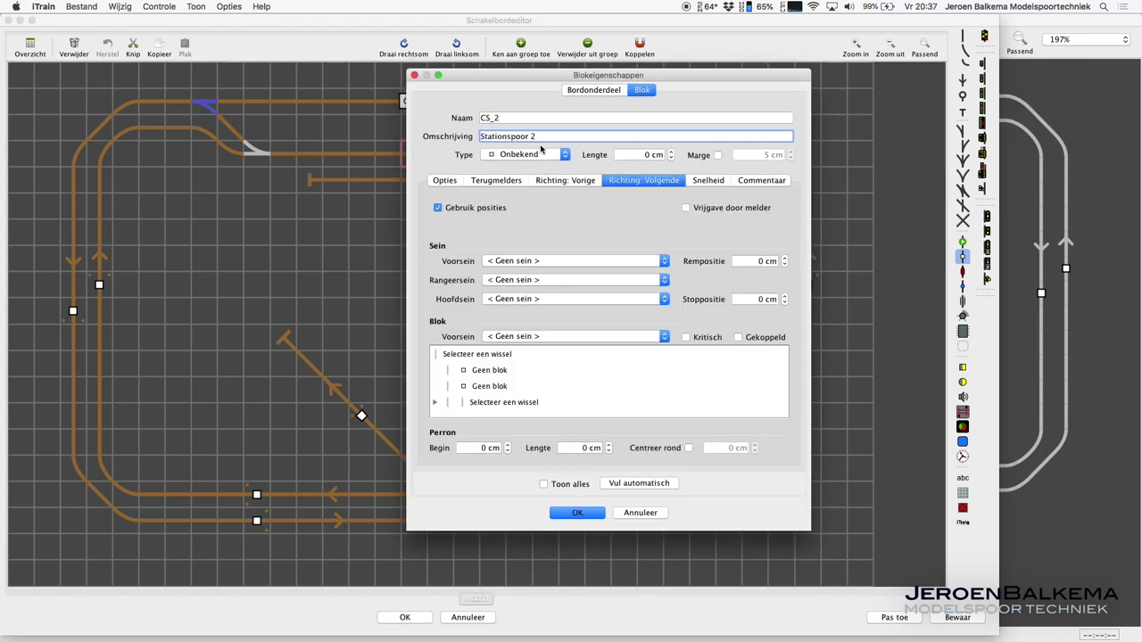
left_click(527, 154)
left_click(517, 170)
left_click(643, 155)
type("200")
key("Tab")
left_click(577, 512)
Define the dead-end station track's block as CS_3, description Opstelspoor station, type Station, length 200 cm
double_click(415, 176)
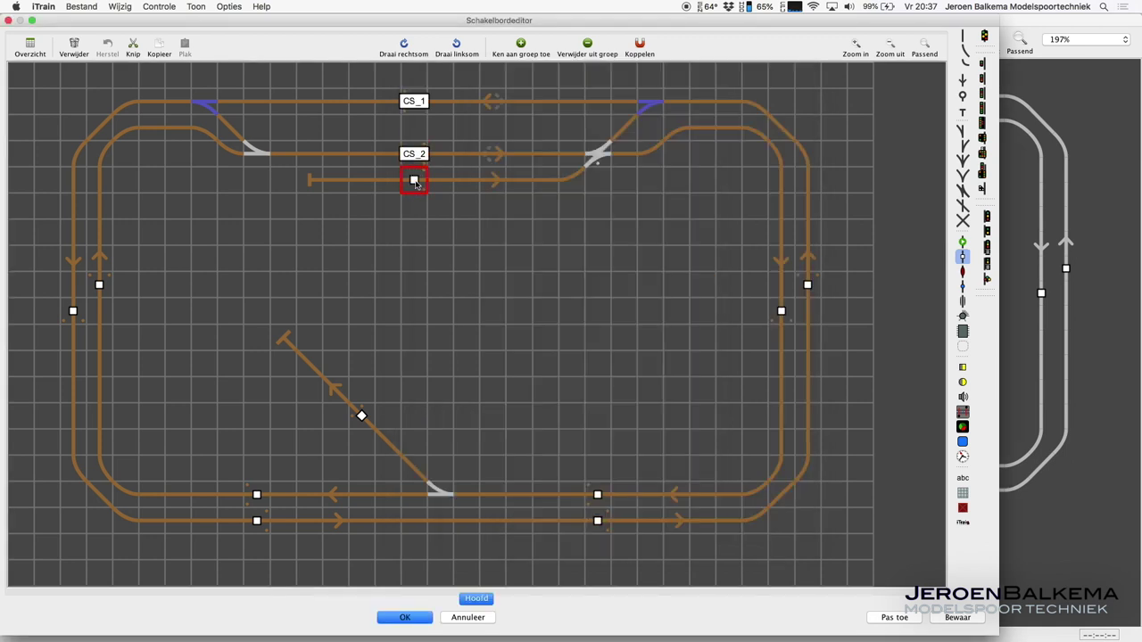
type("CS_3")
key("Tab")
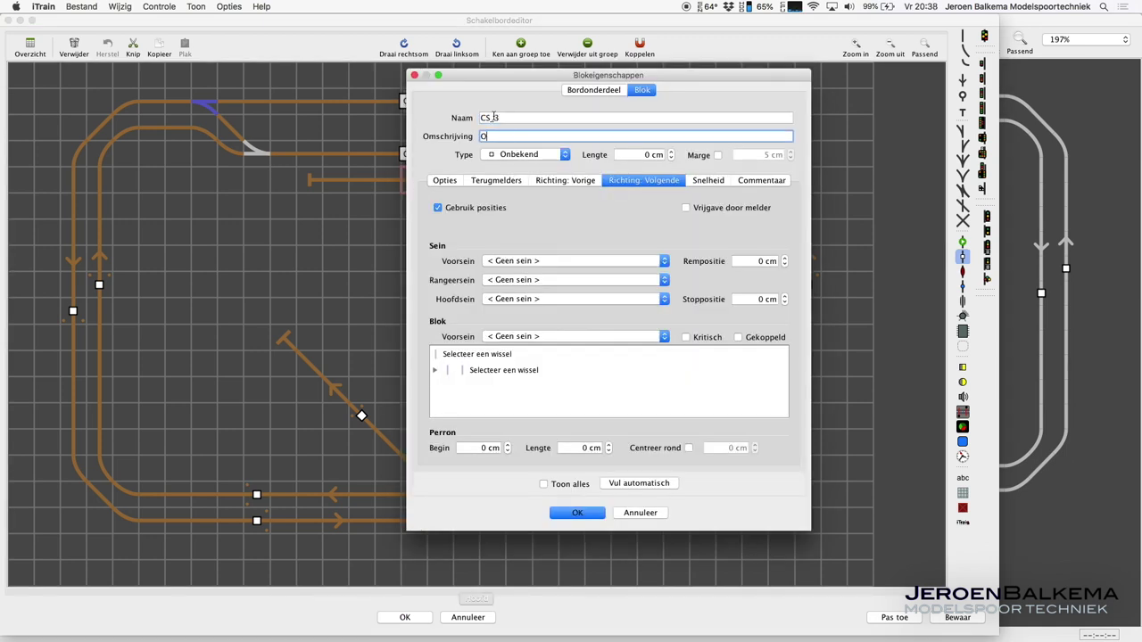
type("Opstelspoor station")
left_click(527, 154)
left_click(517, 169)
left_click(643, 154)
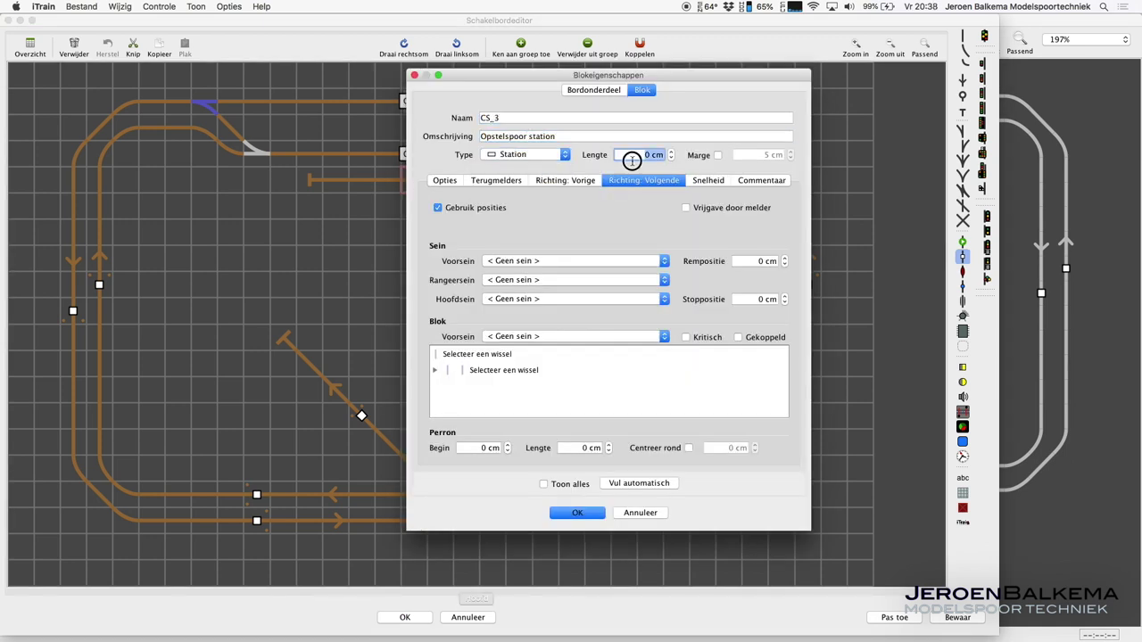
type("200")
left_click(577, 513)
Define the outer loop's left-side block as B1A, description Blok 1A, type Vrije baan, length 200 cm
double_click(73, 311)
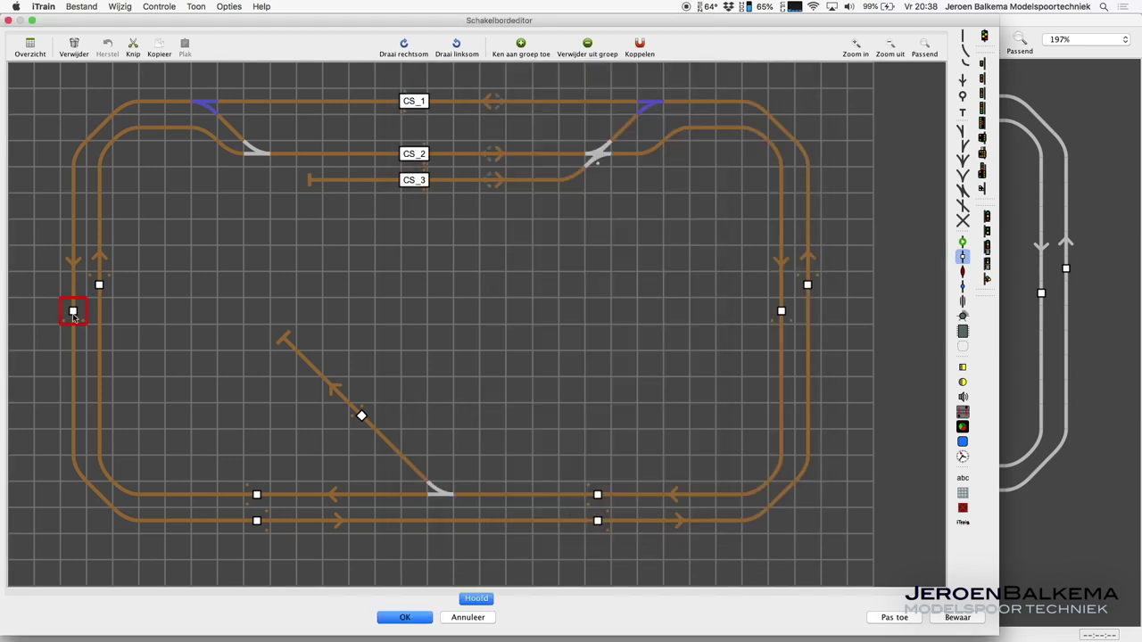
left_click(490, 118)
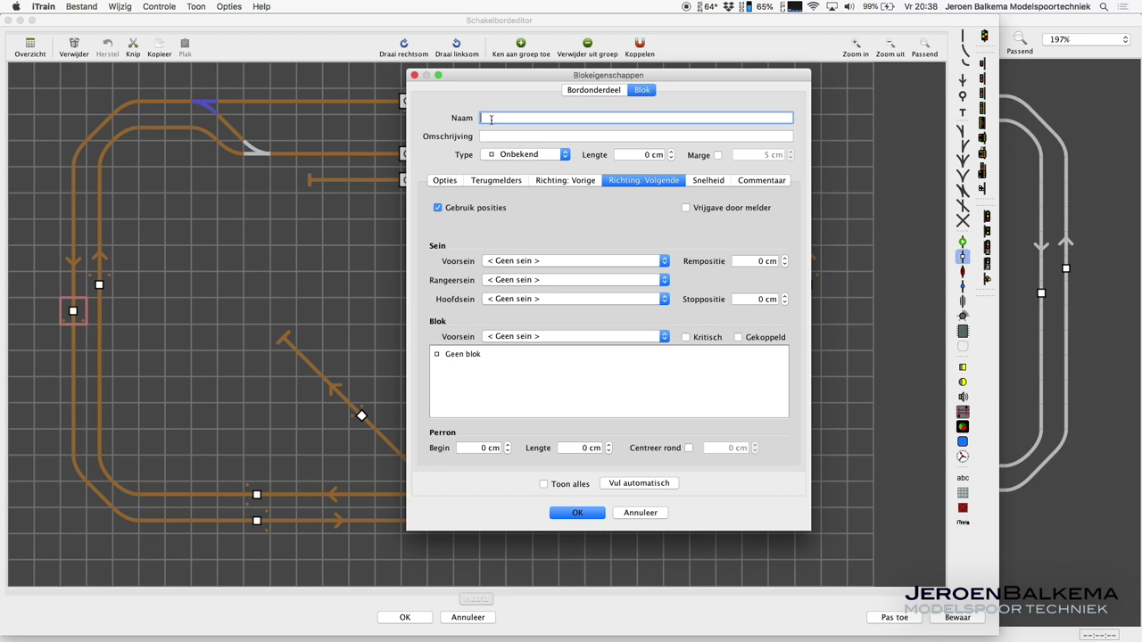
type("B1A")
left_click(505, 136)
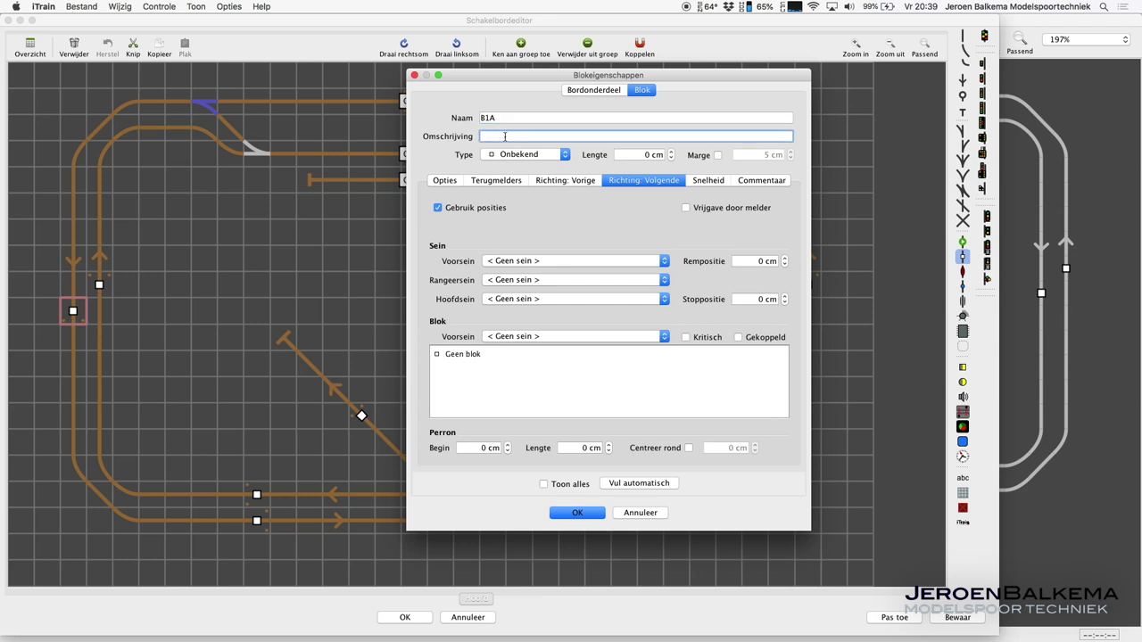
type("Blok 1A")
left_click(527, 155)
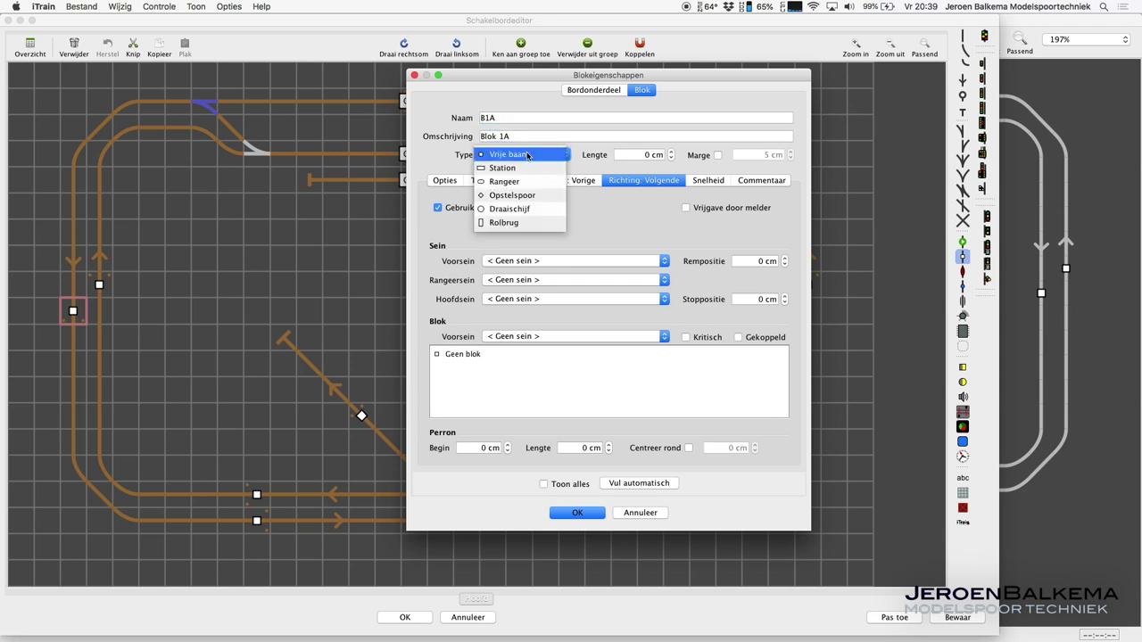
left_click(526, 155)
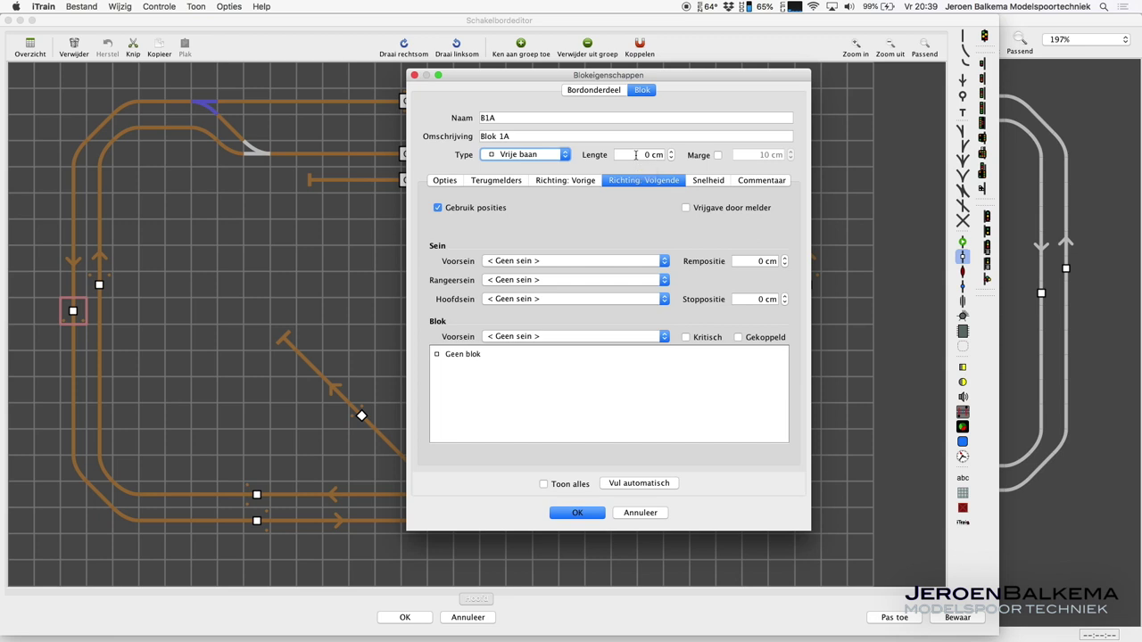
left_click(666, 155)
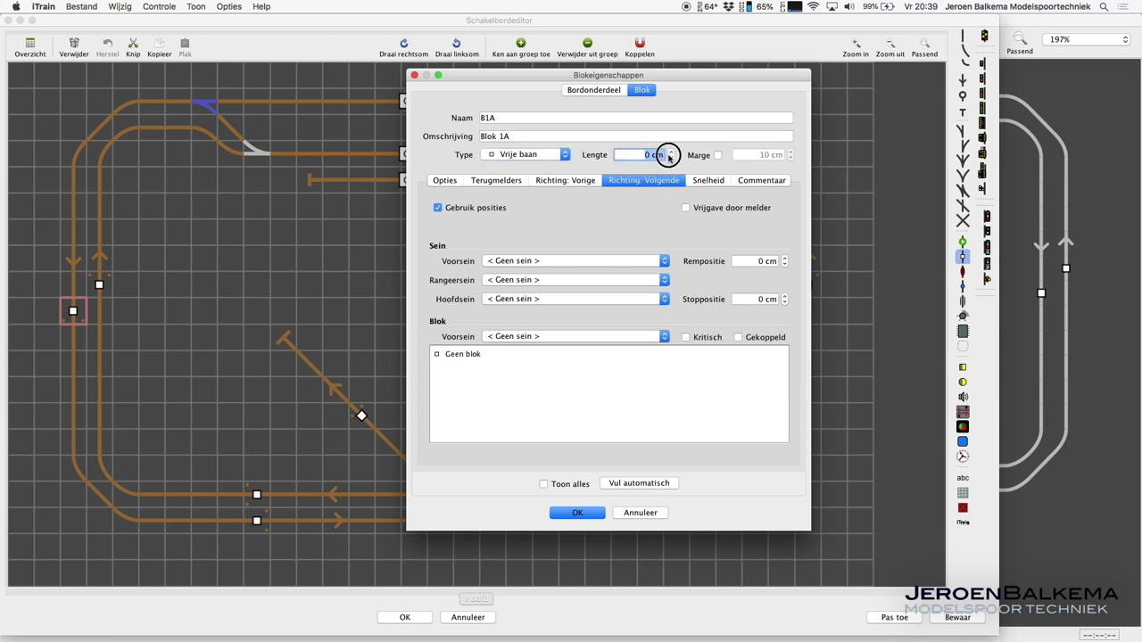
type("200")
key("Tab")
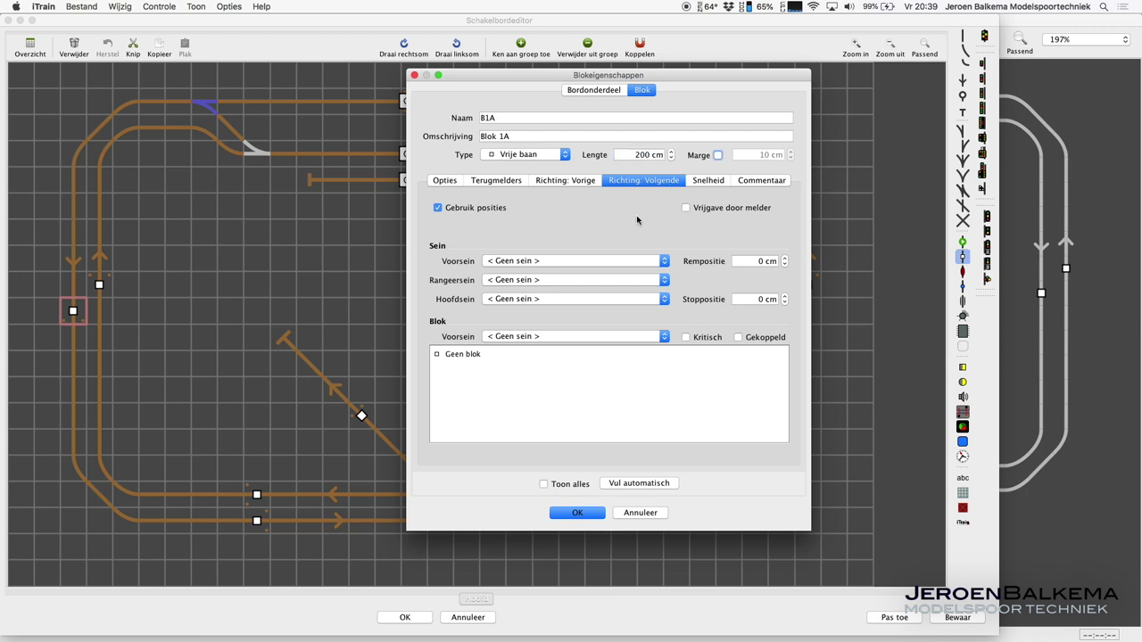
left_click(577, 514)
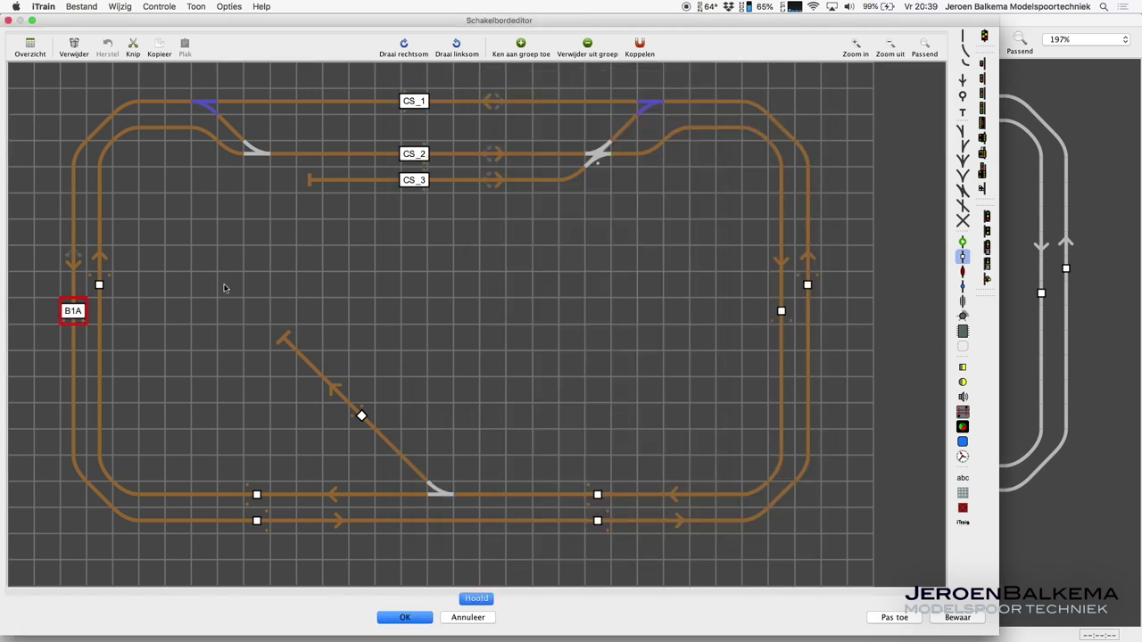
Define the inner loop's left-side block as B1B, description Blok 1B, type Vrije baan, length 180 cm
double_click(99, 285)
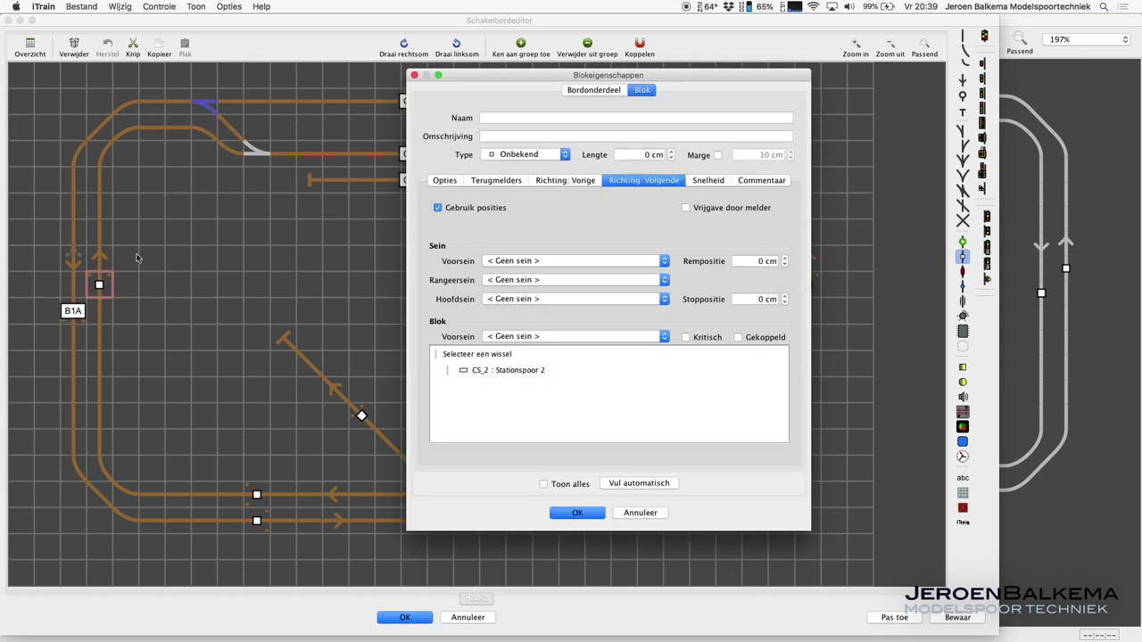
left_click(495, 117)
type("B1B")
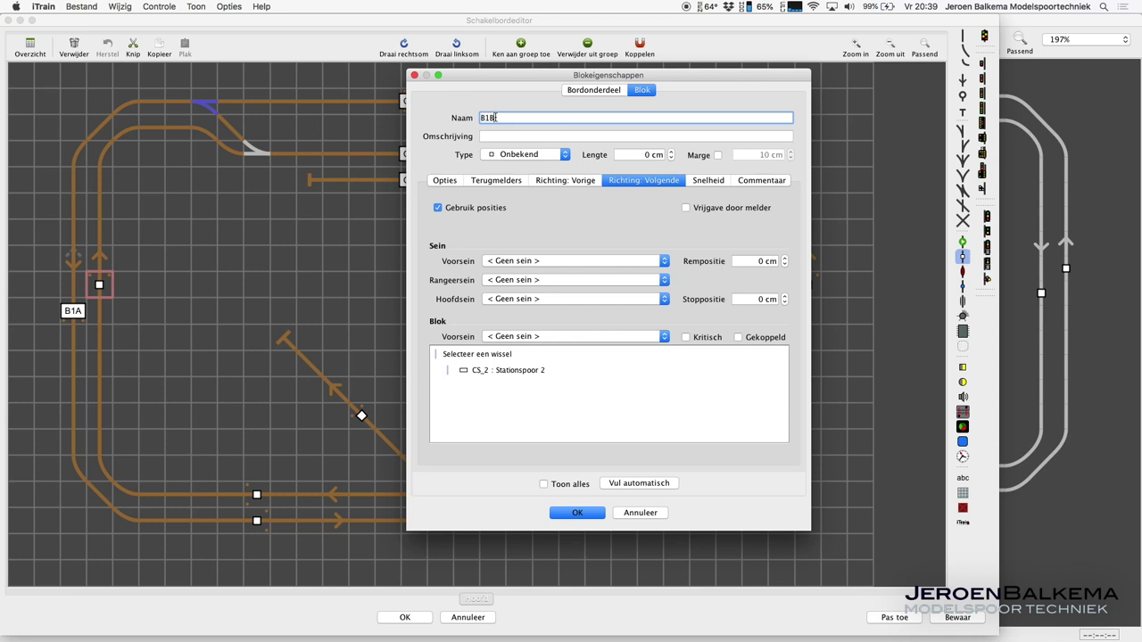
key("Tab")
type("Blok 1B")
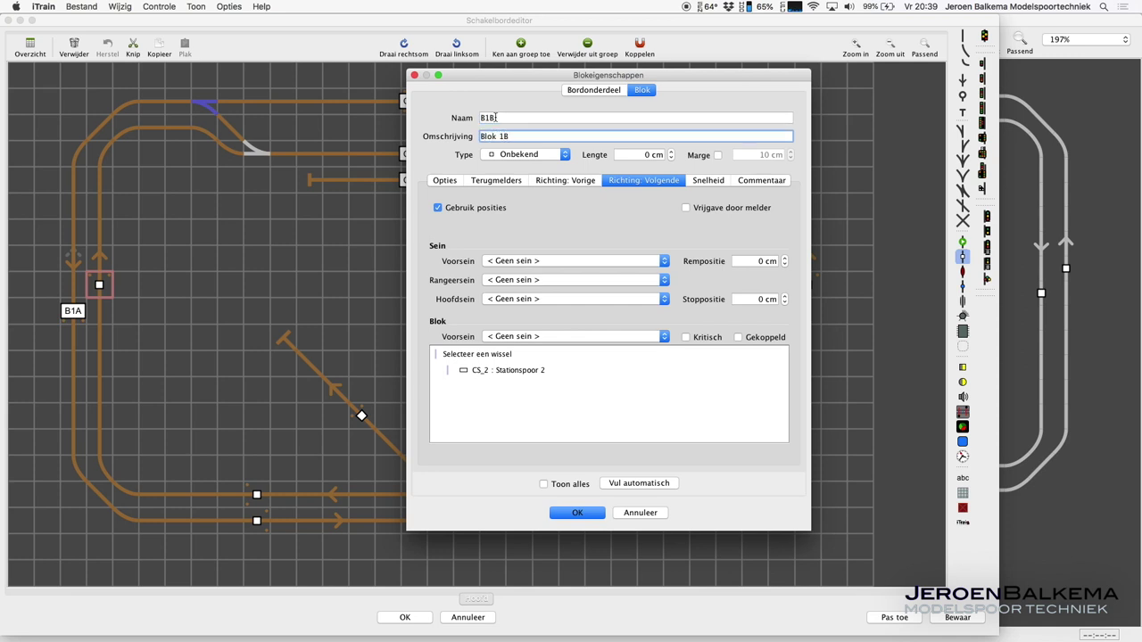
key("Tab")
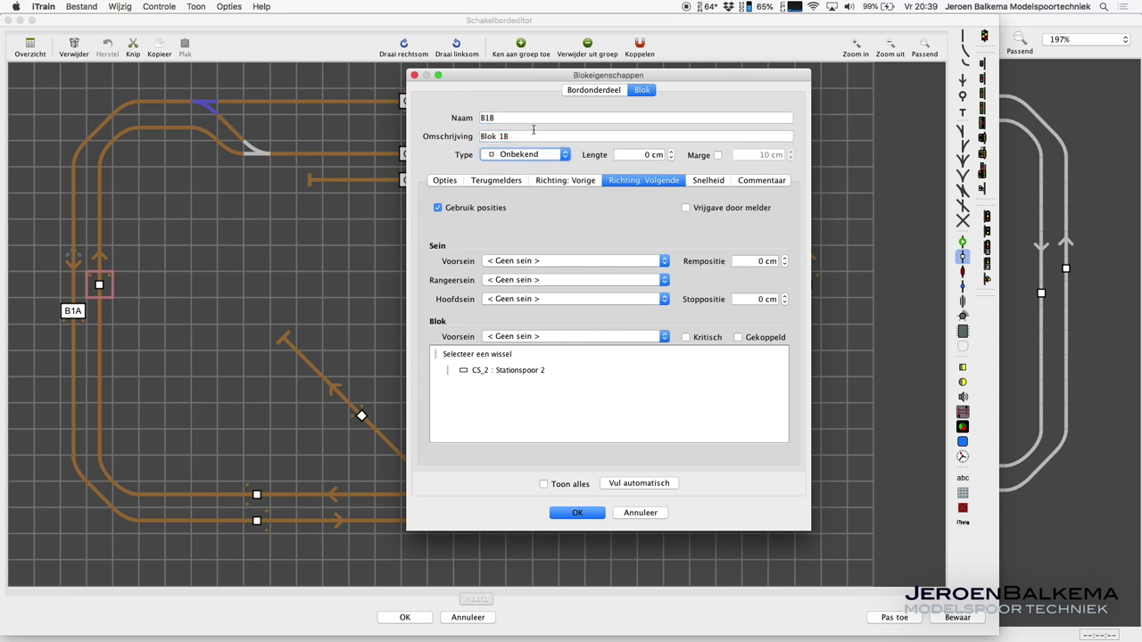
left_click(522, 154)
left_click(524, 156)
left_click(644, 154)
type("180")
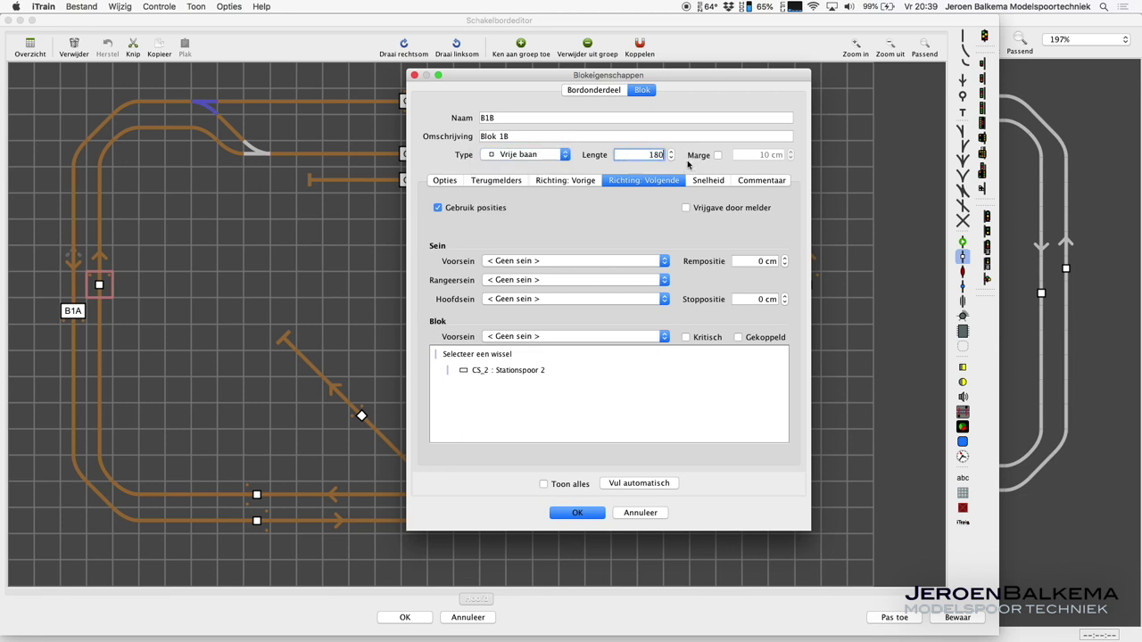
key("Tab")
left_click(578, 513)
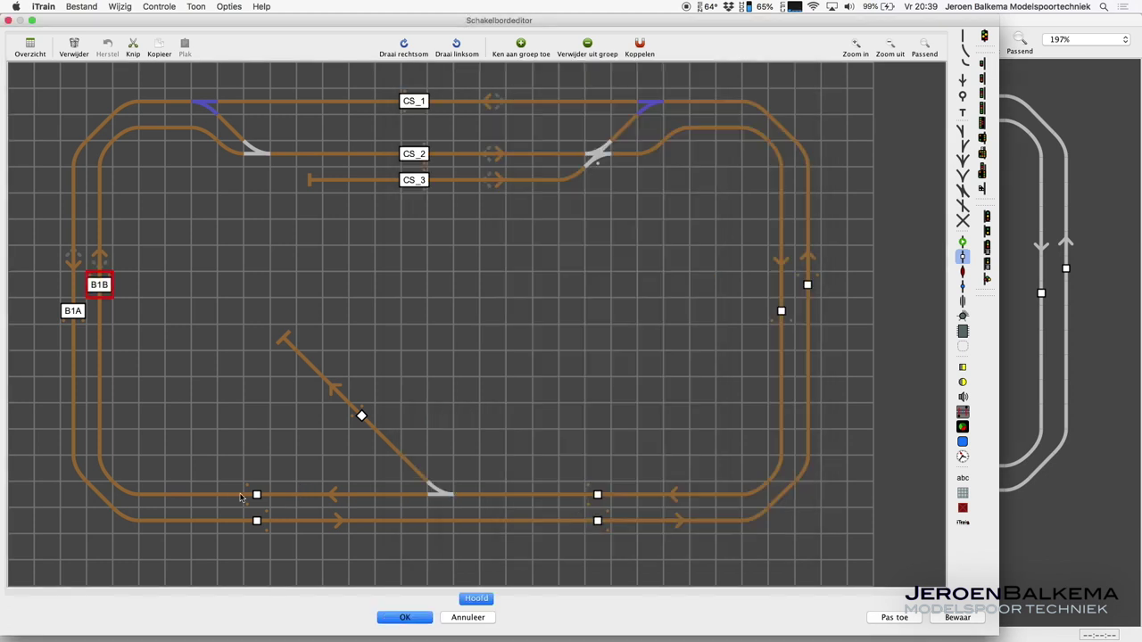
Define the outer loop's lower-left block as B2A with description Blok 2A and length 270 cm
double_click(256, 520)
type("B2A")
key("Tab")
type("Blok 2A")
key("Tab")
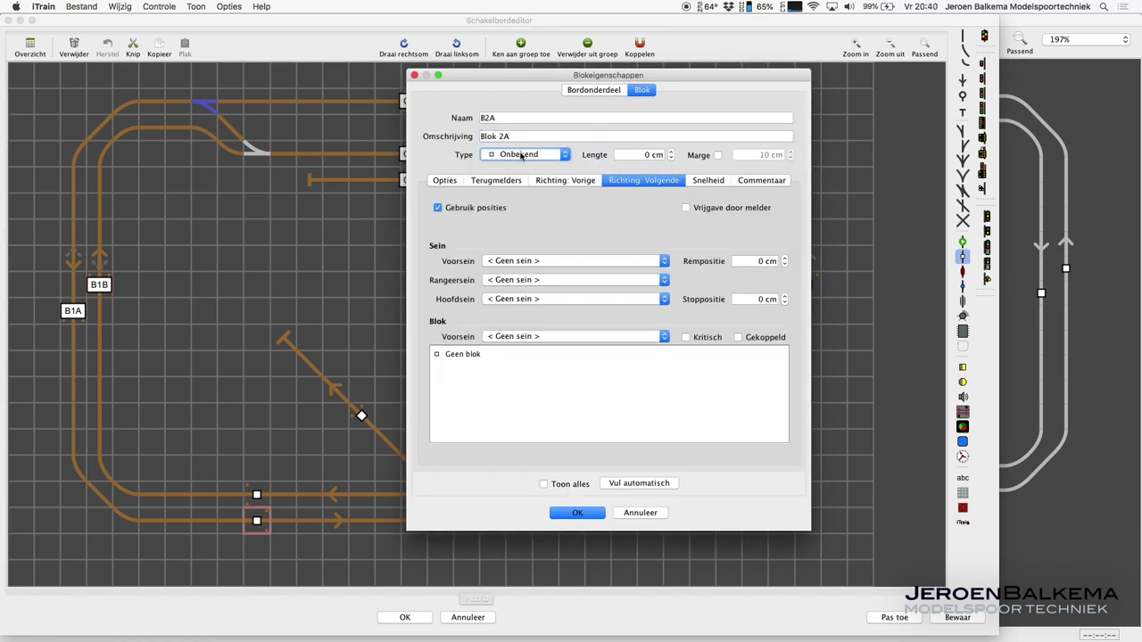
key("Tab")
type("270")
key("Tab")
key("Return")
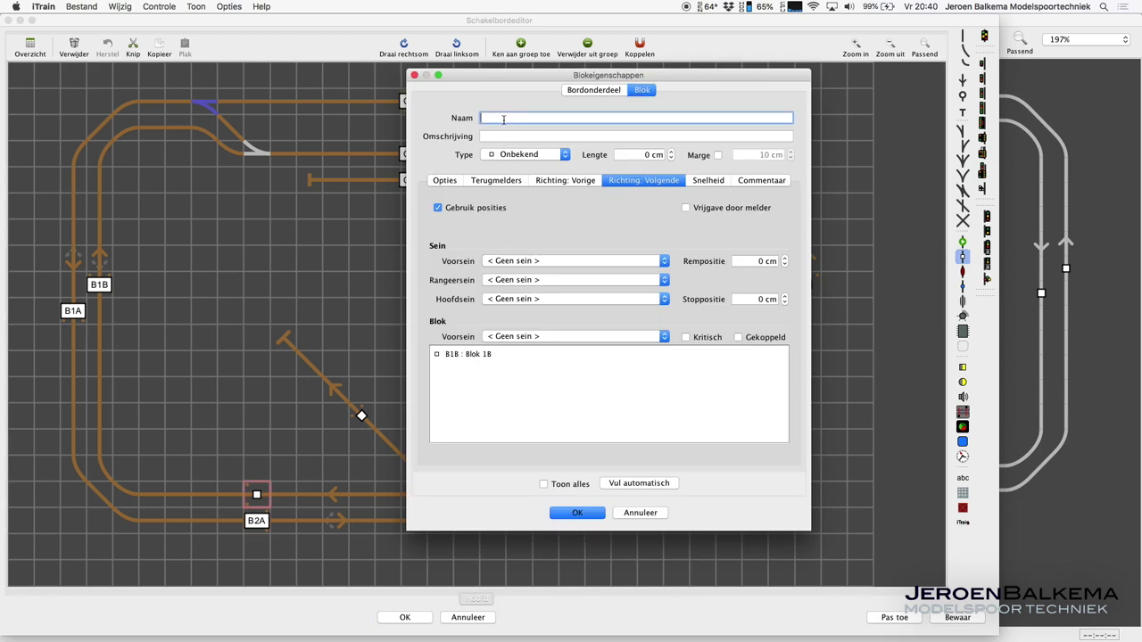
Define the inner loop's lower-left block as B2B, description Blok 2B, type Vrije baan, length 230 cm
type("B2B")
key("Tab")
type("Blok 2B")
left_click(527, 154)
left_click(522, 170)
key("Tab")
type("230")
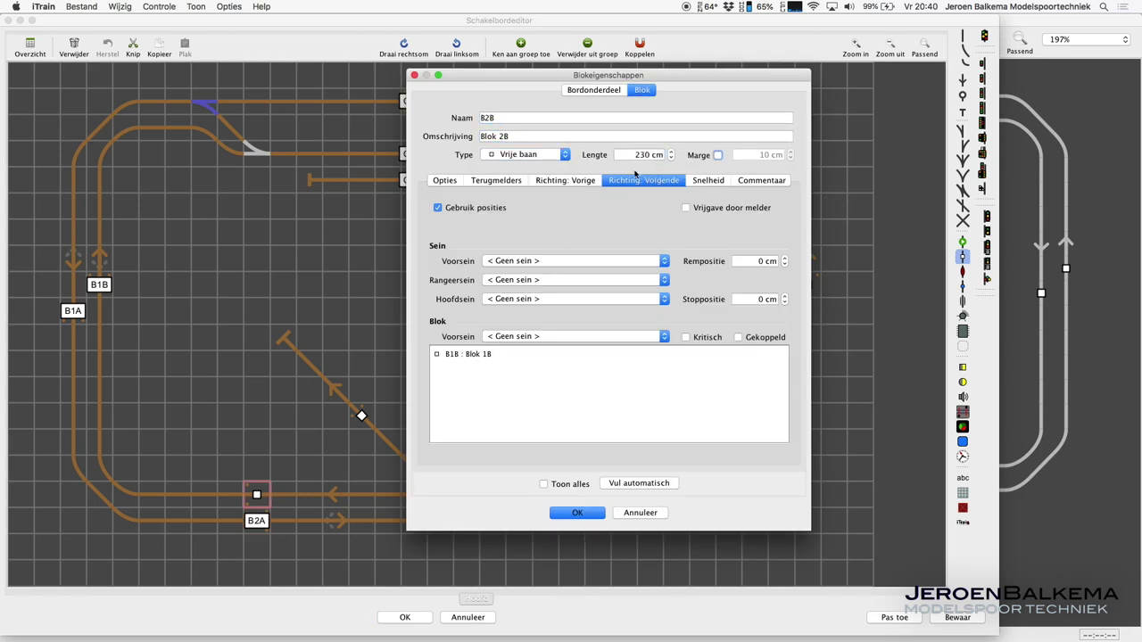
key("Return")
Define the inner loop's lower-right block as B3B, description Blok3B, type Vrije baan, length 250 cm
type("B3B")
key("Tab")
type("Blok")
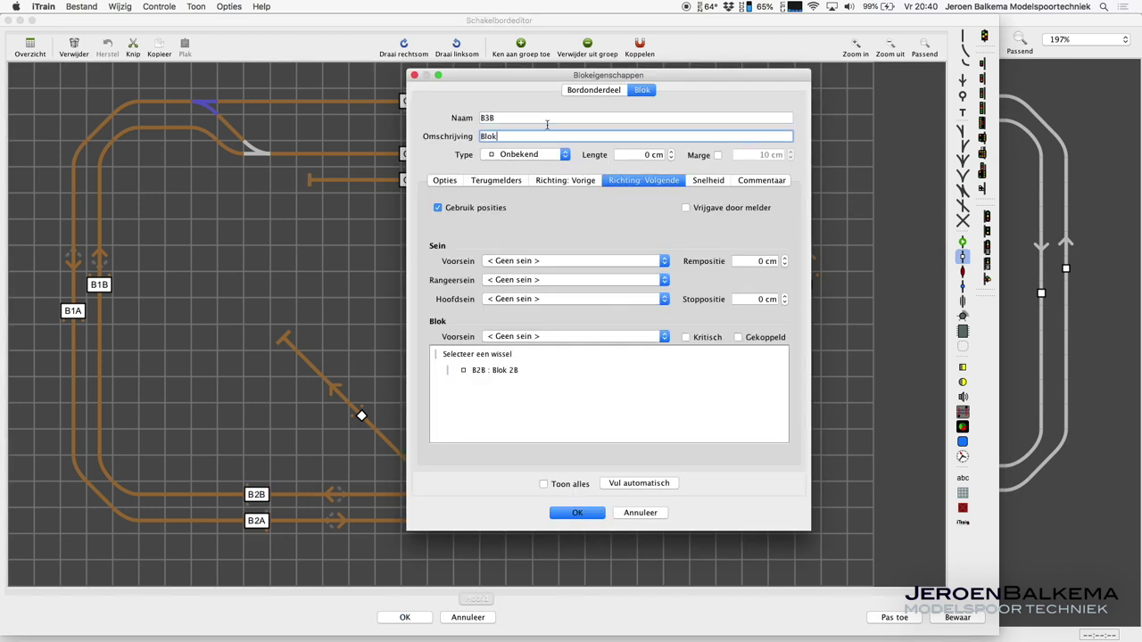
type(" 3B")
left_click(526, 155)
left_click(522, 170)
key("Tab")
type("250")
key("Return")
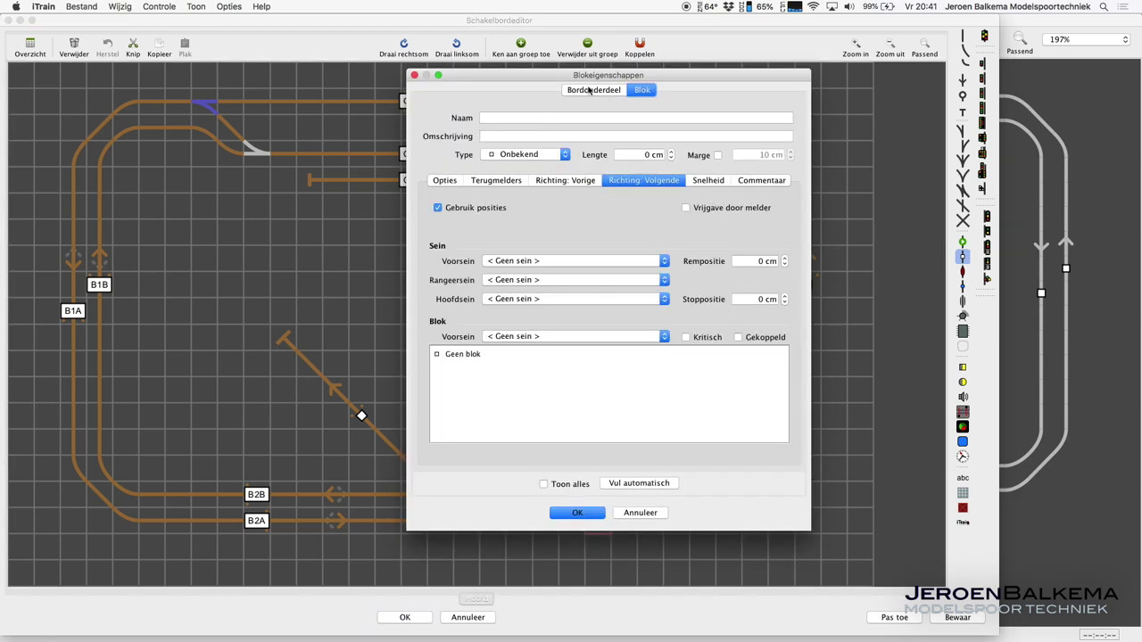
Define the outer loop's lower-right block as B3A, description Blok 3A, type Vrije baan, length 250 cm
type("B3A")
key("Tab")
type("Blok 3A")
left_click(526, 155)
left_click(522, 170)
key("Tab")
type("250")
key("Return")
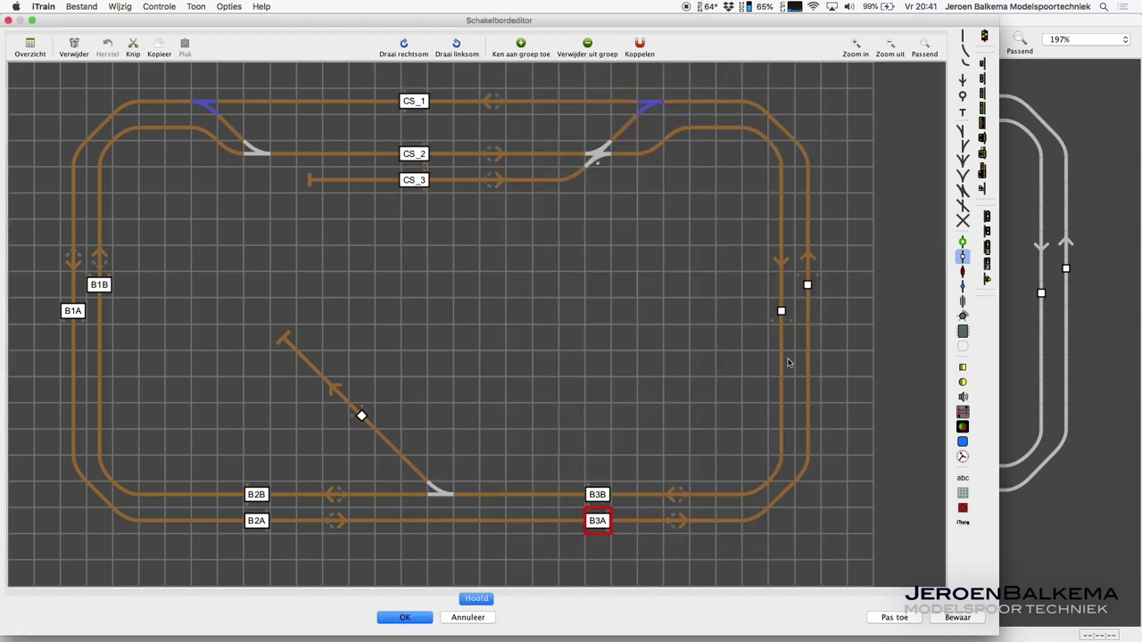
double_click(99, 285)
key("Return")
double_click(72, 311)
key("Return")
Name the outer loop's right-side block B4A and fill in its description, block type and a length of 250 cm
double_click(808, 285)
type("B")
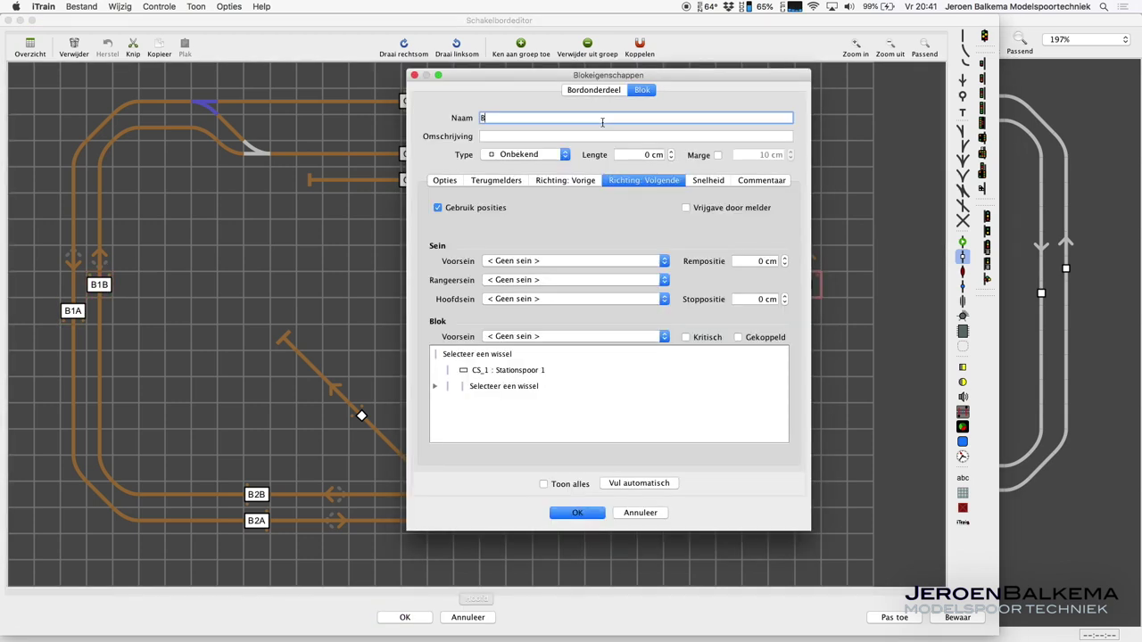
type("3B")
key("Tab")
type("Blok 3B")
left_click(526, 154)
left_click(522, 170)
key("Tab")
type("250")
key("Return")
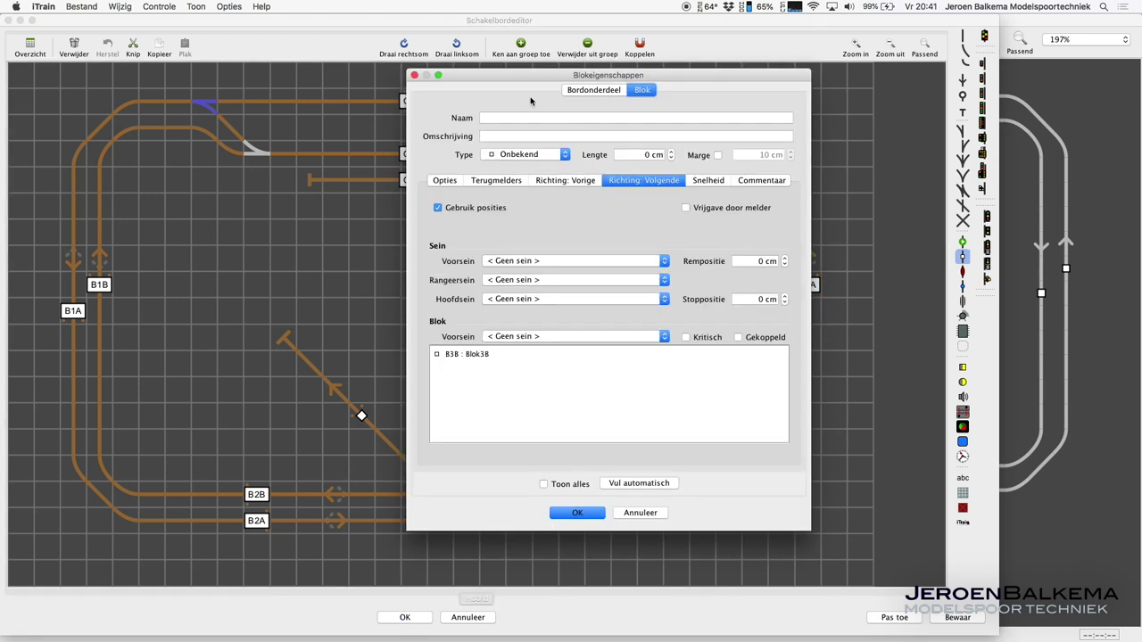
Define the inner loop's right-side block as B4B, description Blok 4B, type Vrije baan, length 250 cm
type("B4B")
key("Tab")
type("Blok 4B")
left_click(526, 154)
left_click(522, 171)
key("Tab")
type("250")
key("Return")
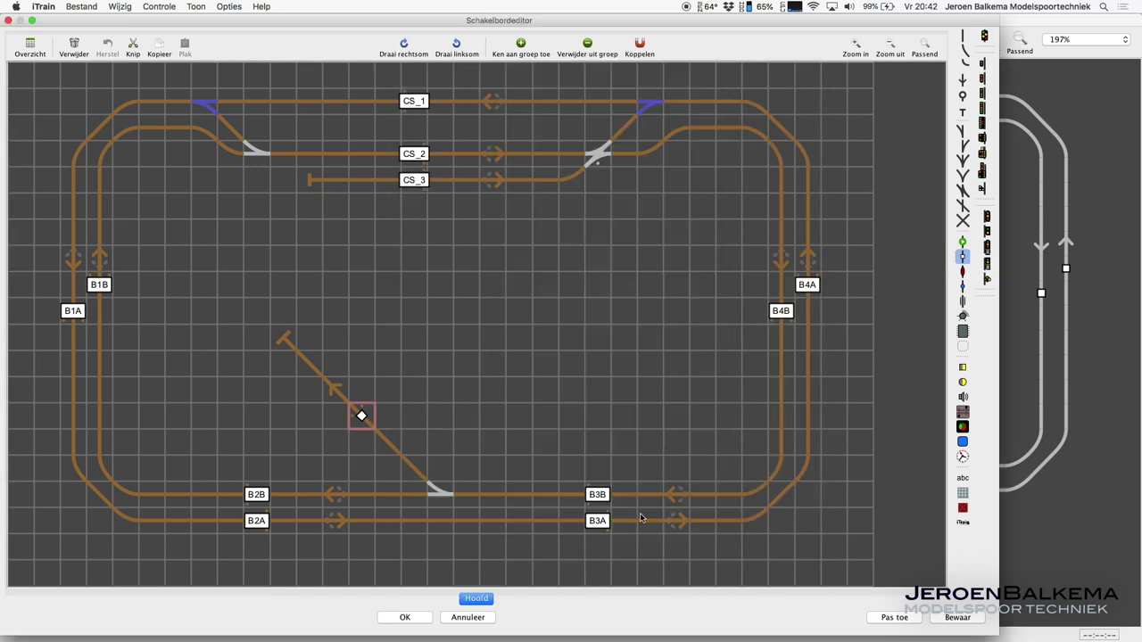
Define the diagonal siding's block as OS1, description Opstelspoor 1, type Opstelspoor, length 150 cm
left_click(520, 416)
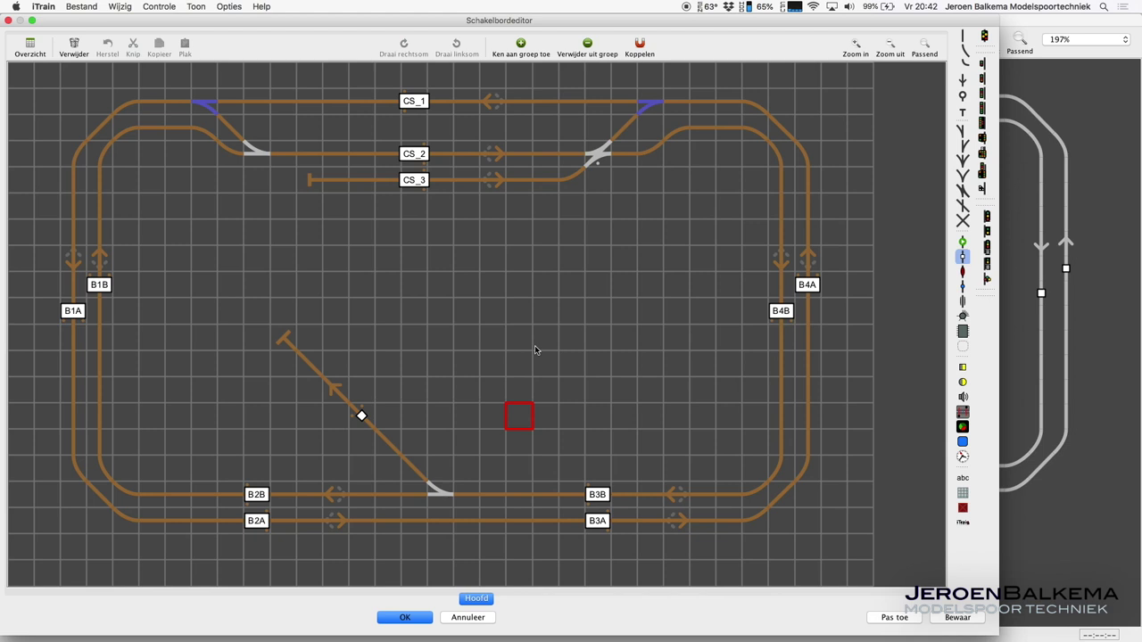
double_click(361, 416)
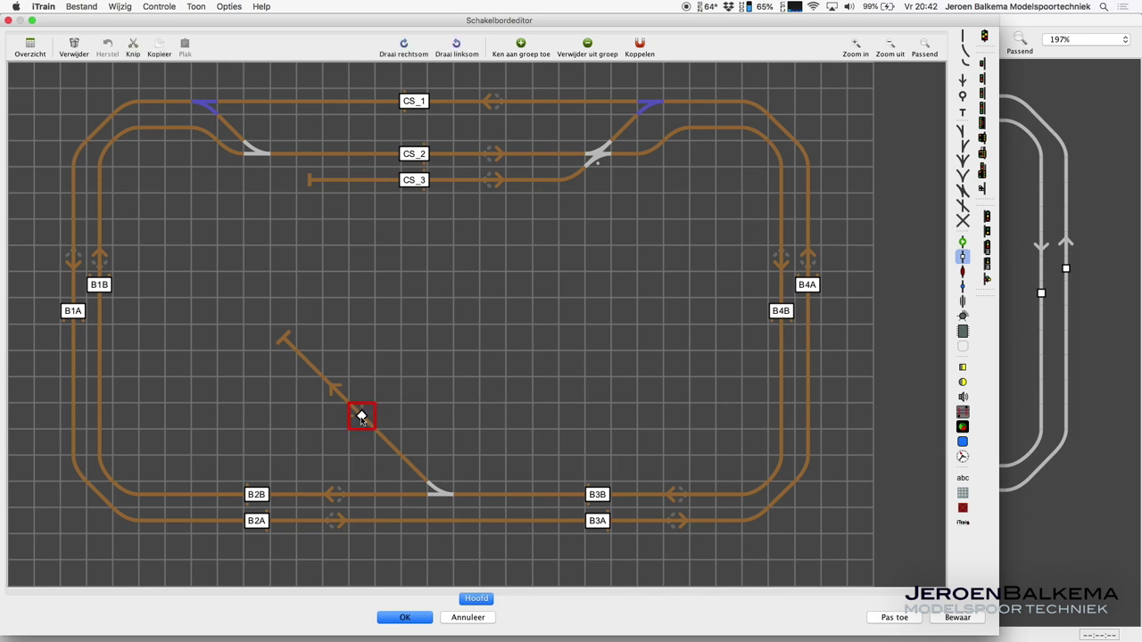
left_click(496, 119)
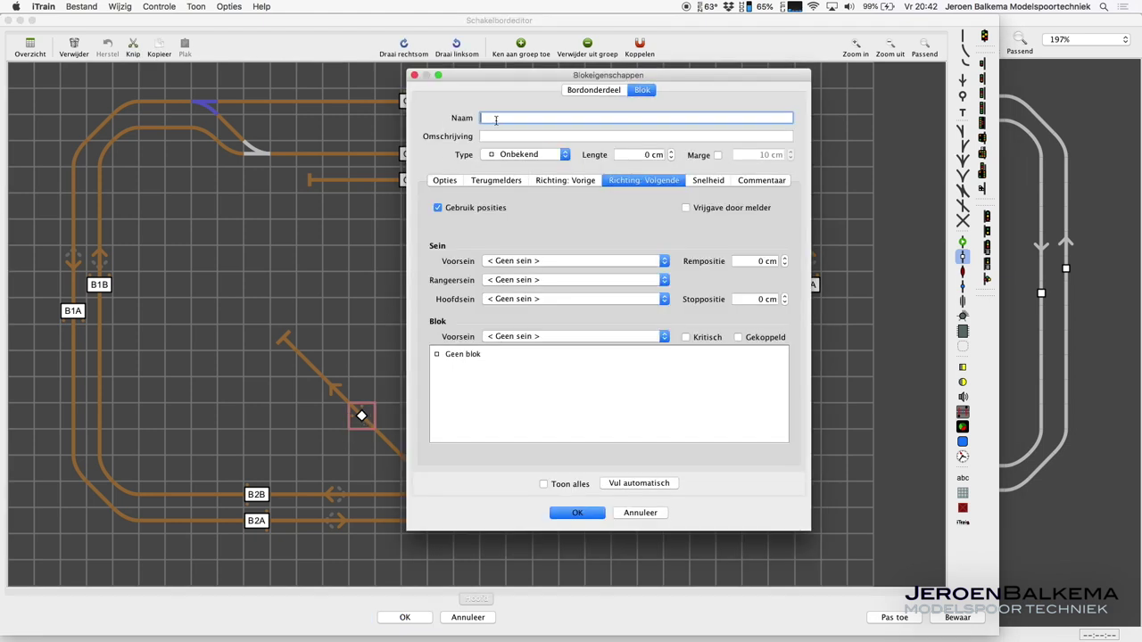
type("OS1")
key("Tab")
type("Opstel")
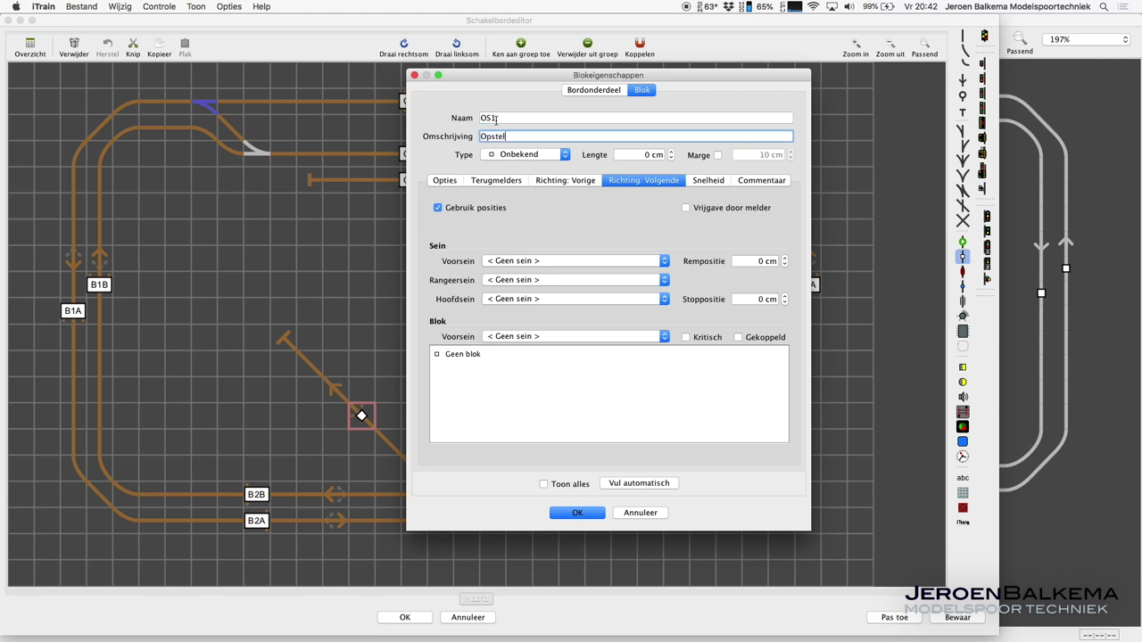
type("spoor 1")
left_click(516, 154)
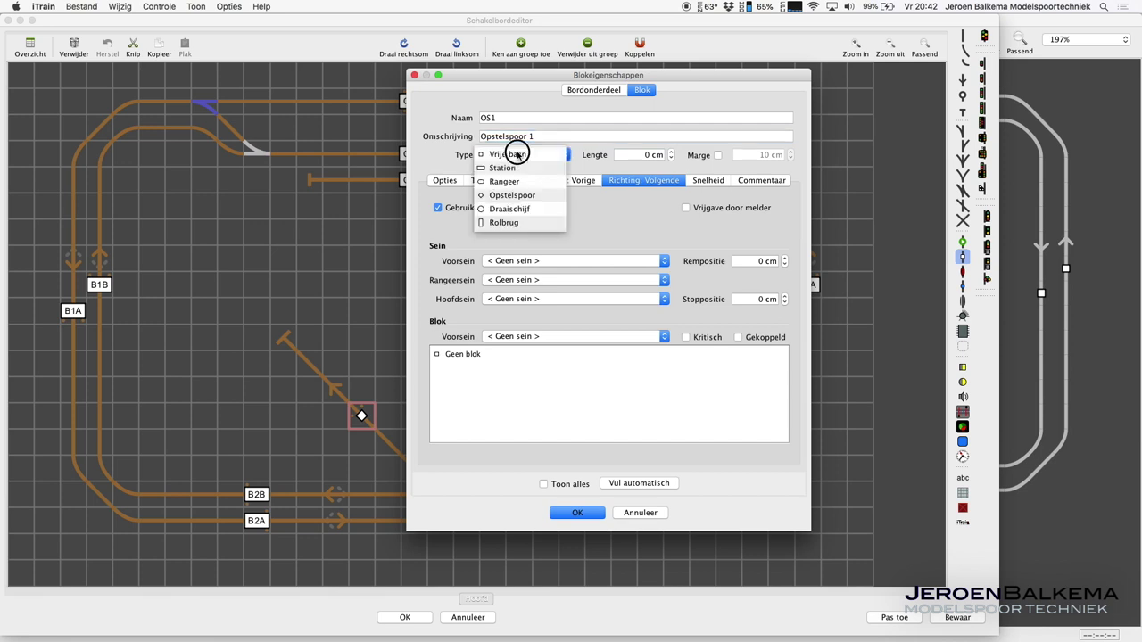
left_click(540, 197)
left_click(652, 156)
type("1")
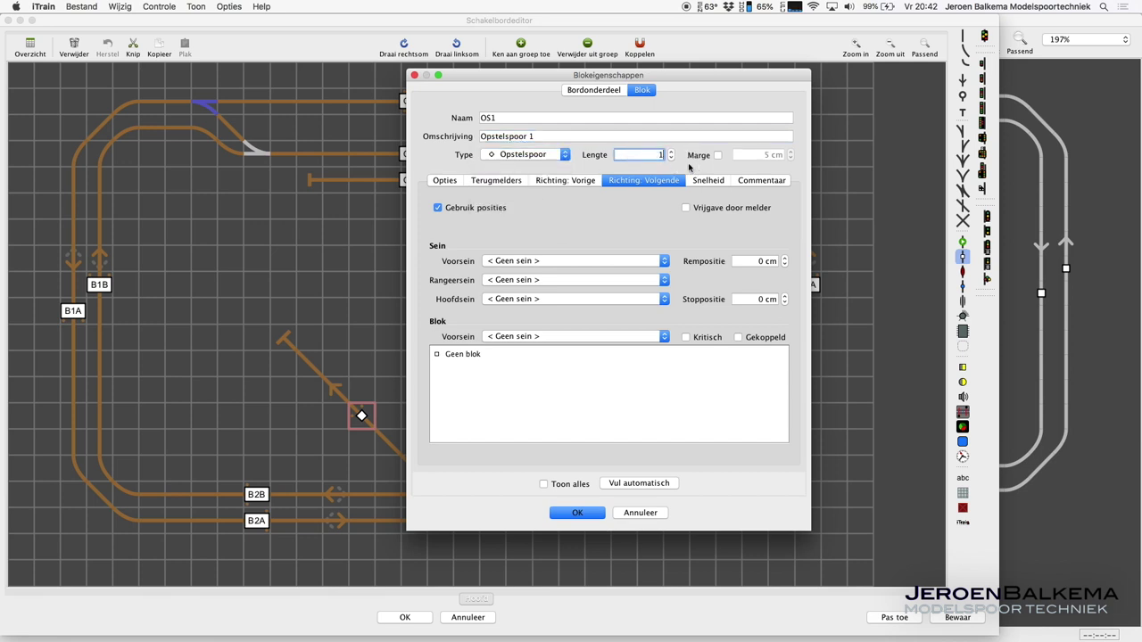
type("50")
key("Tab")
left_click(575, 514)
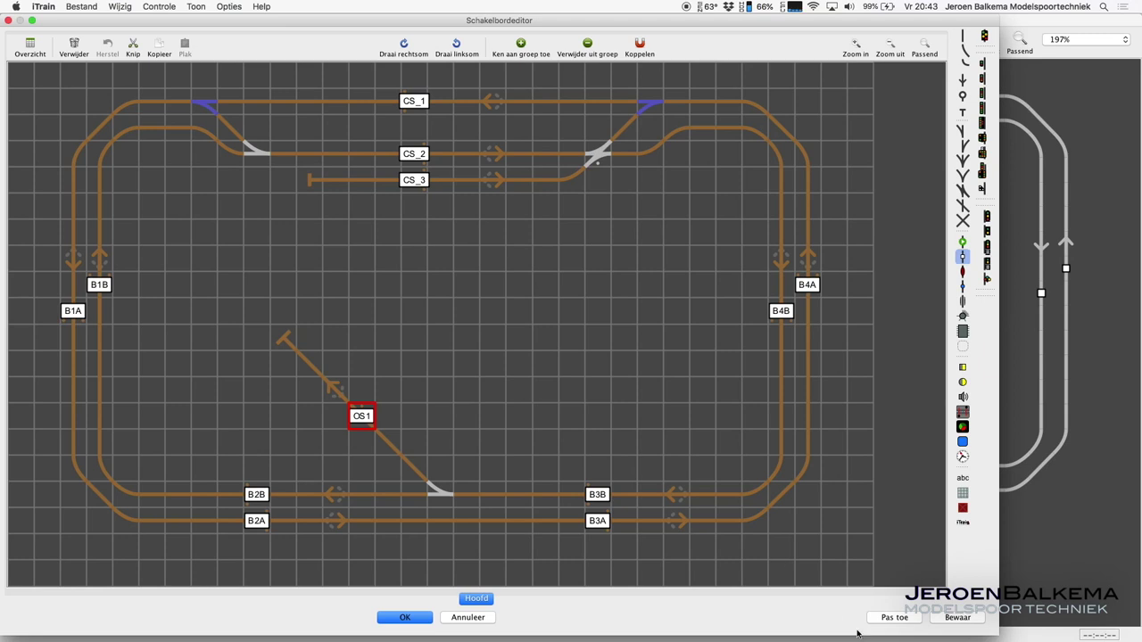
Apply and save the switchboard changes, and close the switchboard editor
left_click(908, 625)
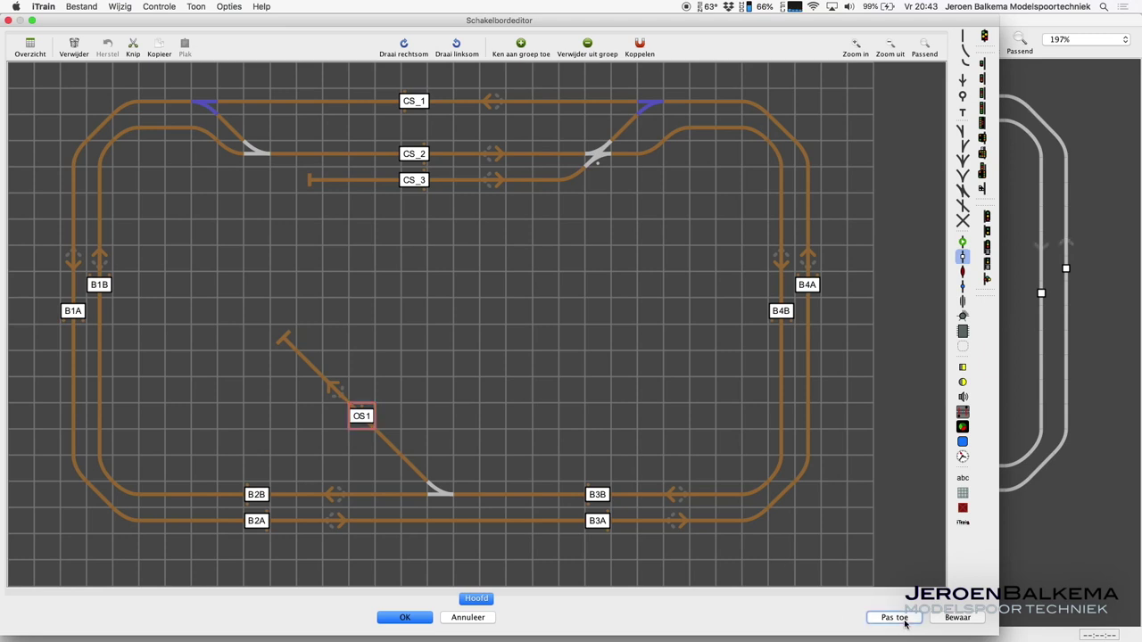
left_click(966, 619)
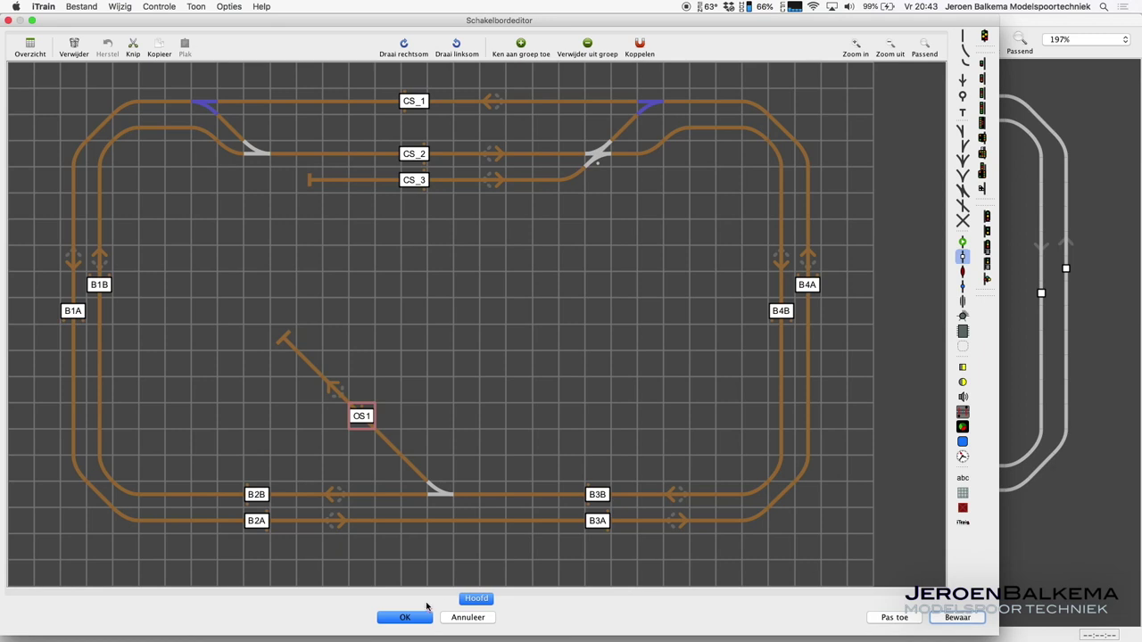
left_click(407, 621)
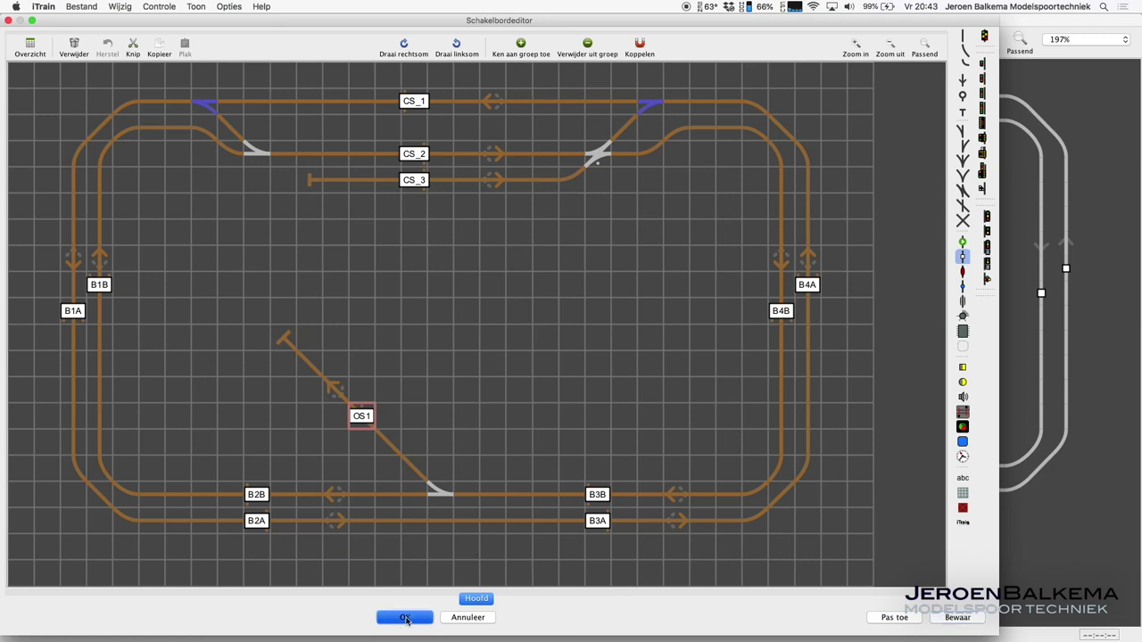